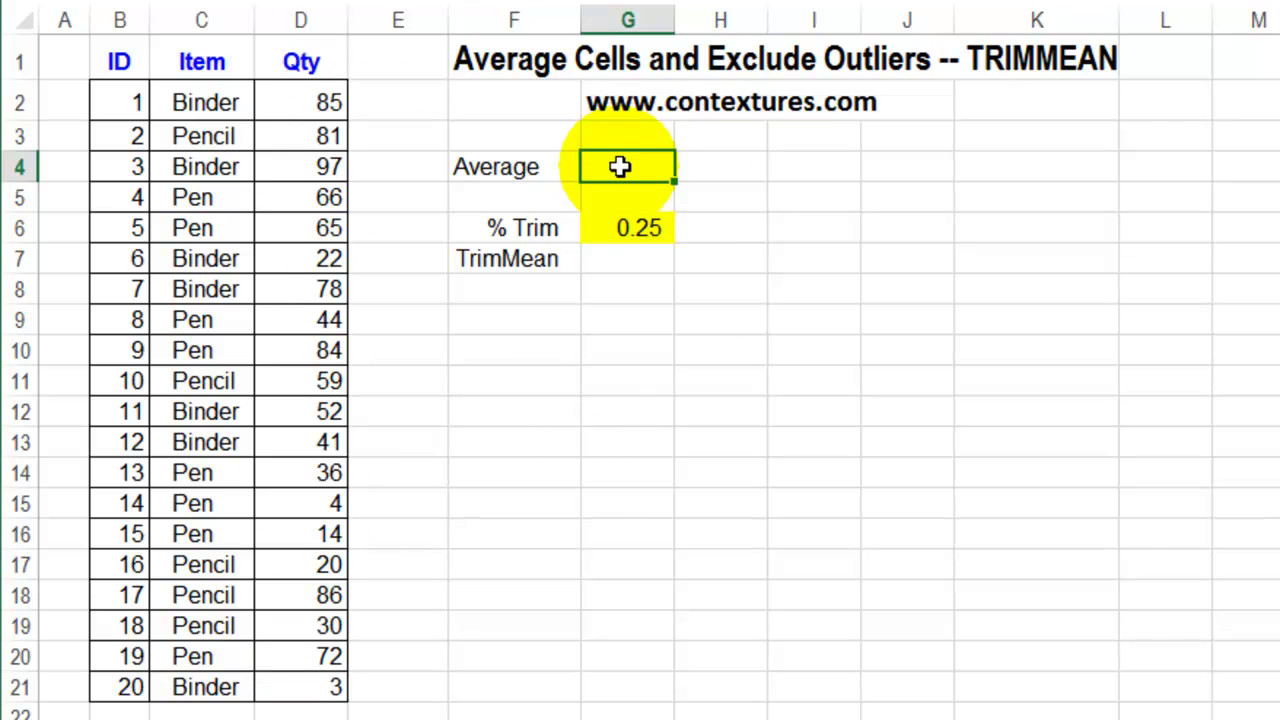
Step: Enter =AVERAGE(D2:D21) in G4 so the Average cell shows 51.95
type("=av")
key("Down")
key("Tab")
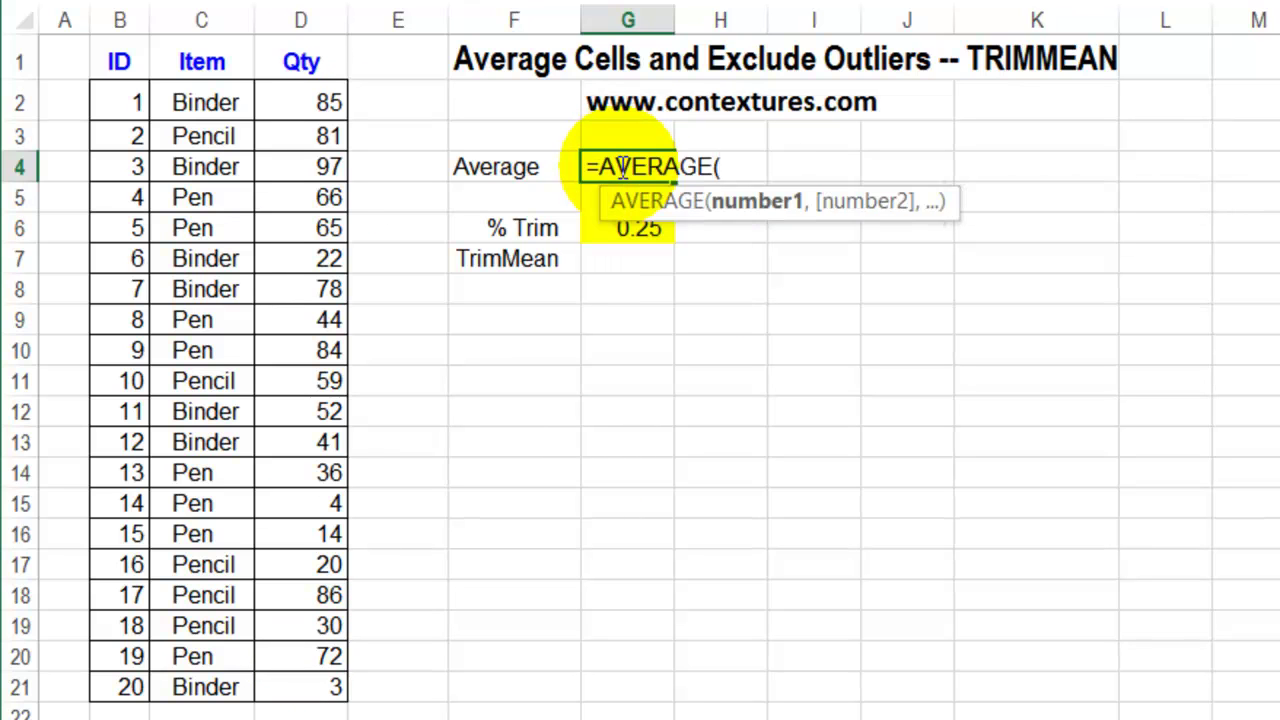
left_click_drag(300, 100, 297, 691)
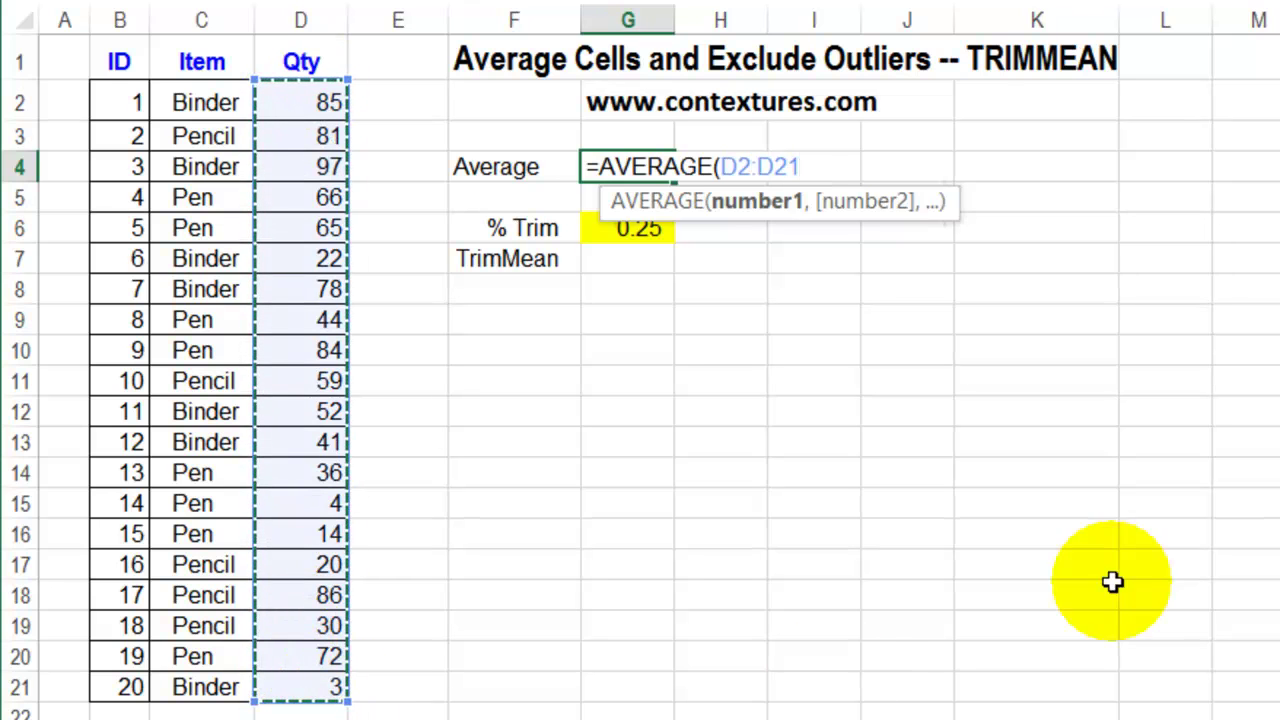
key("Return")
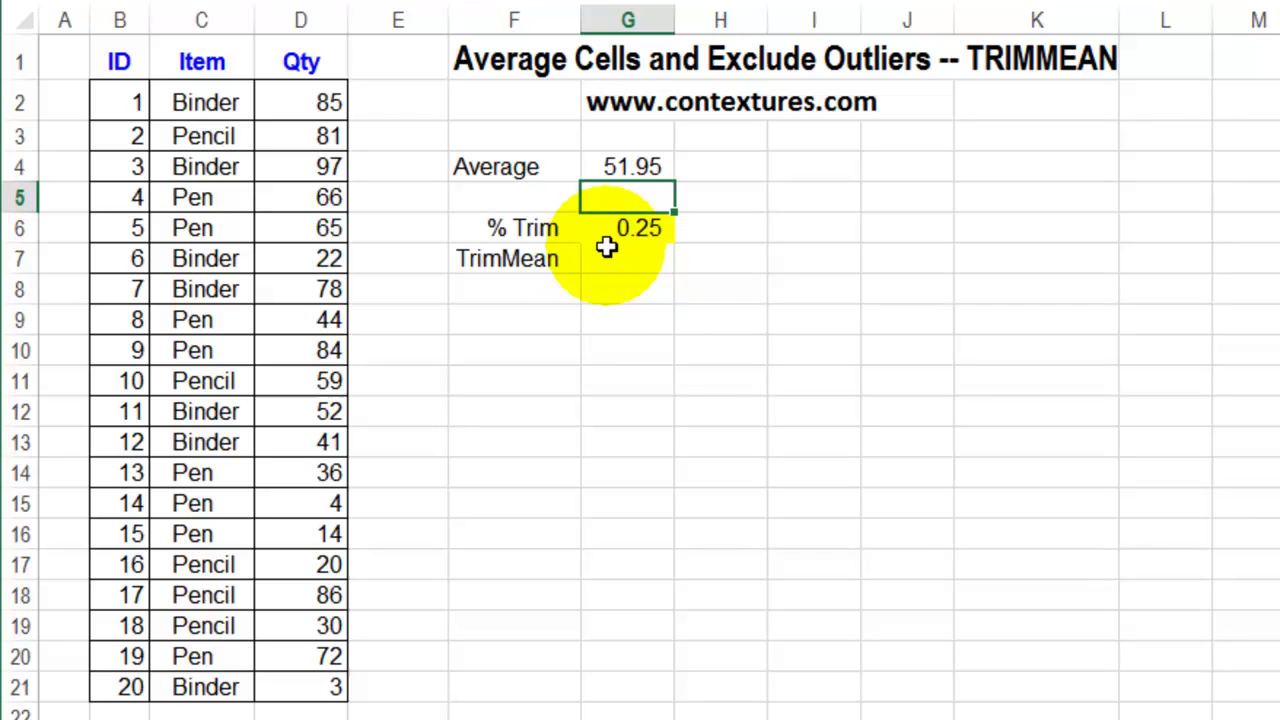
Step: Apply a Green-White-Red colour scale to the Qty values D2:D21
left_click_drag(313, 96, 330, 688)
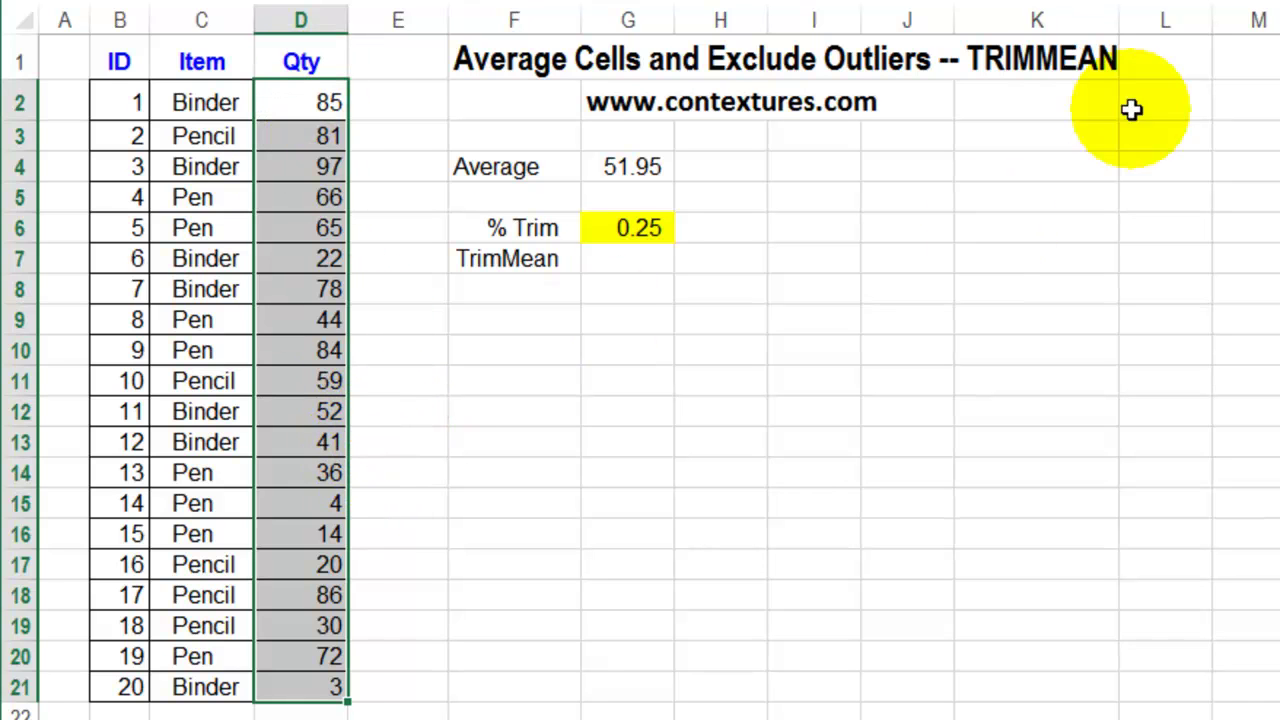
key("alt+h")
key("l")
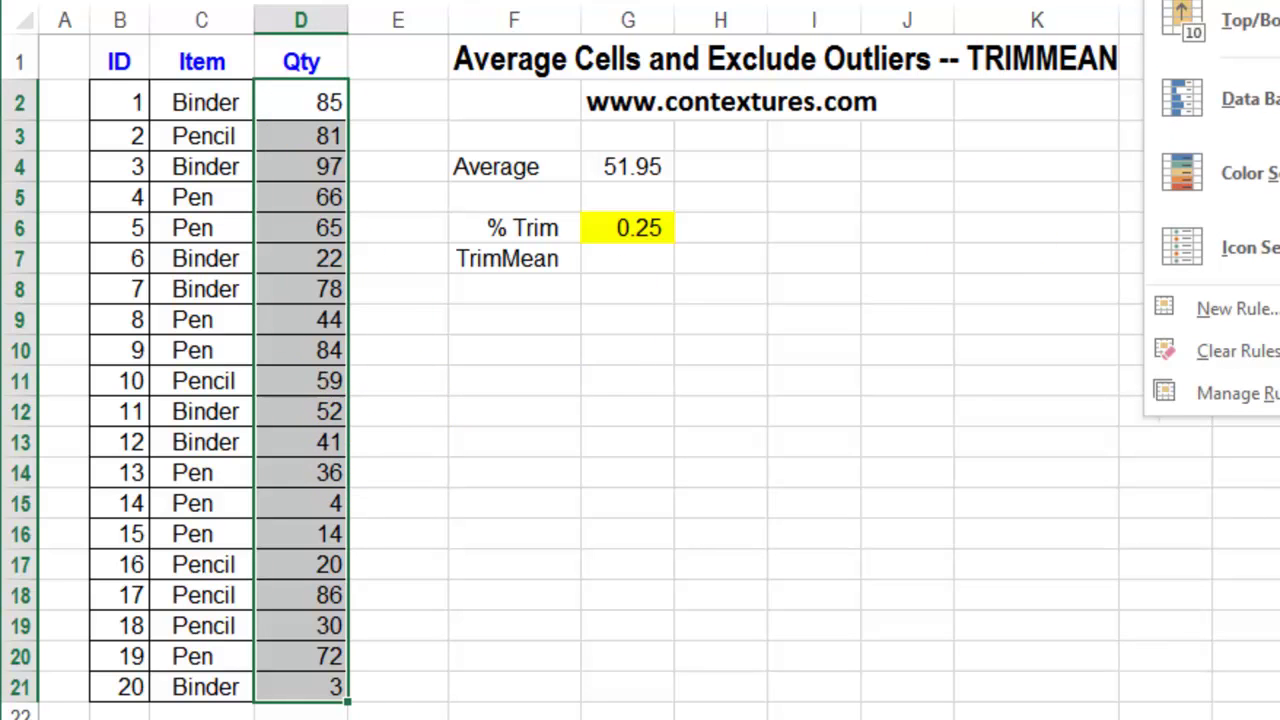
left_click(1255, 177)
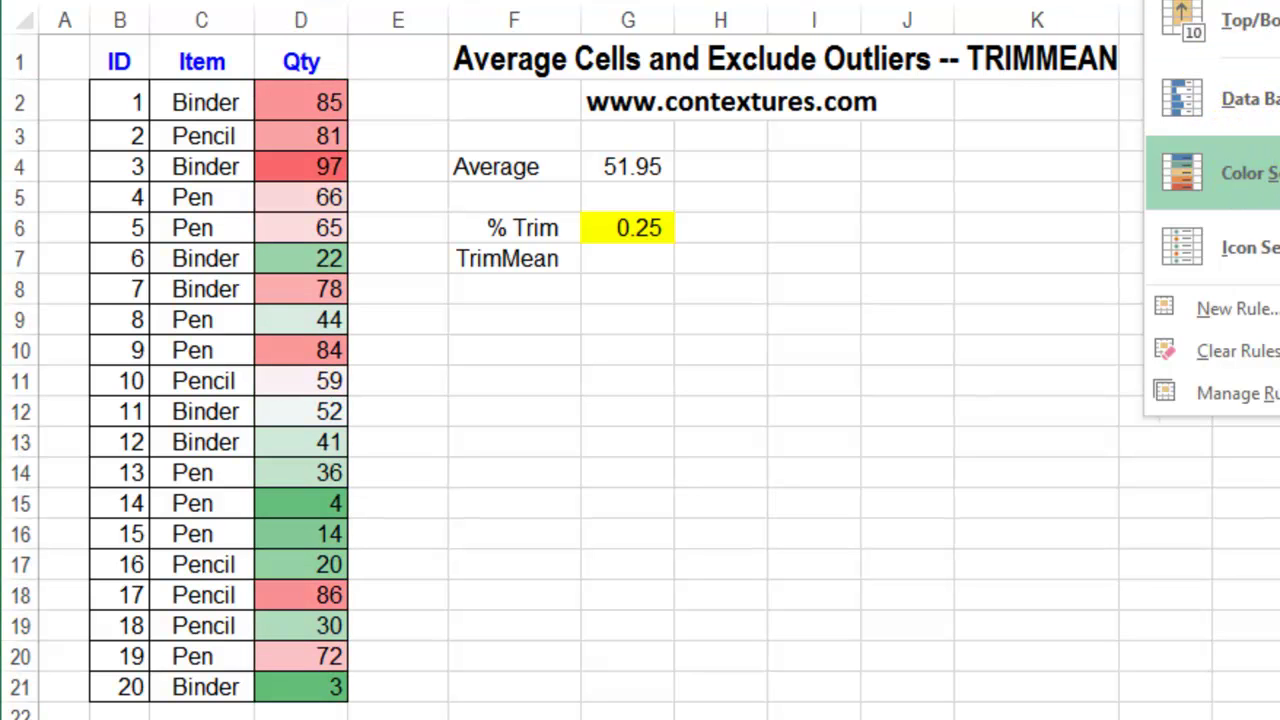
left_click(400, 280)
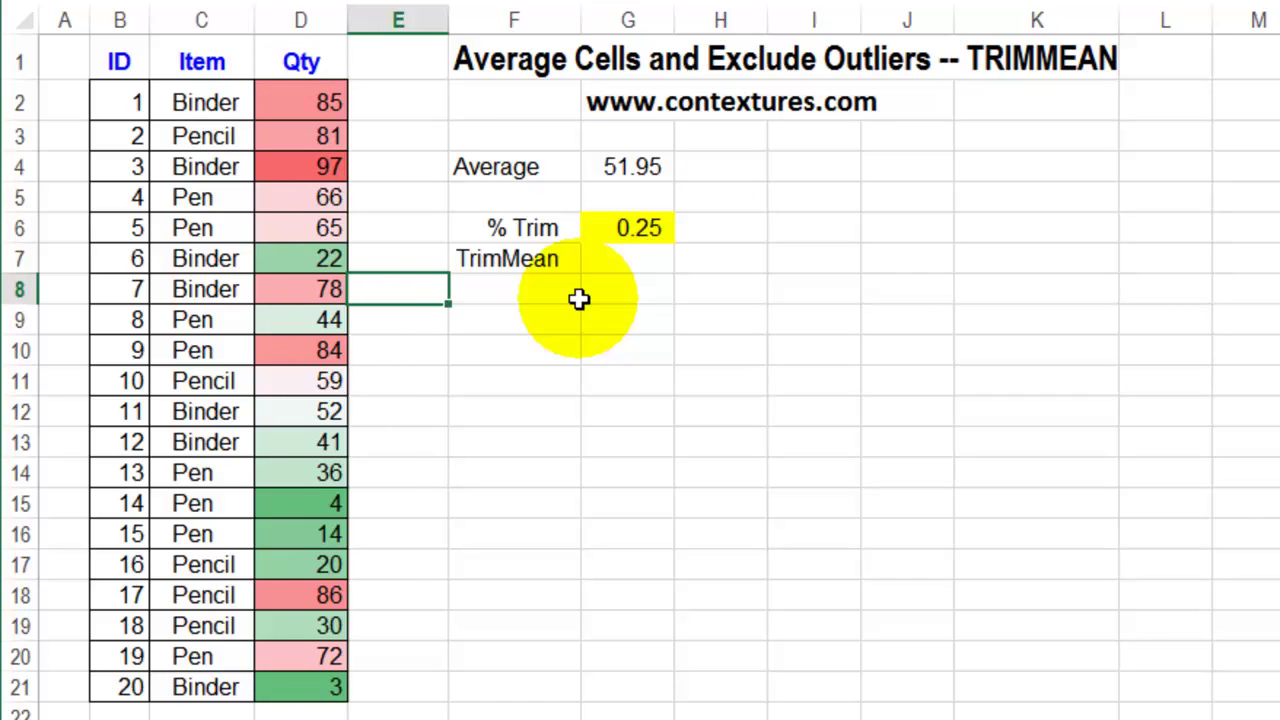
Step: Enter =TRIMMEAN(D2:D21,G6) in G7, returning 53.06 against the 51.95 average
left_click(625, 256)
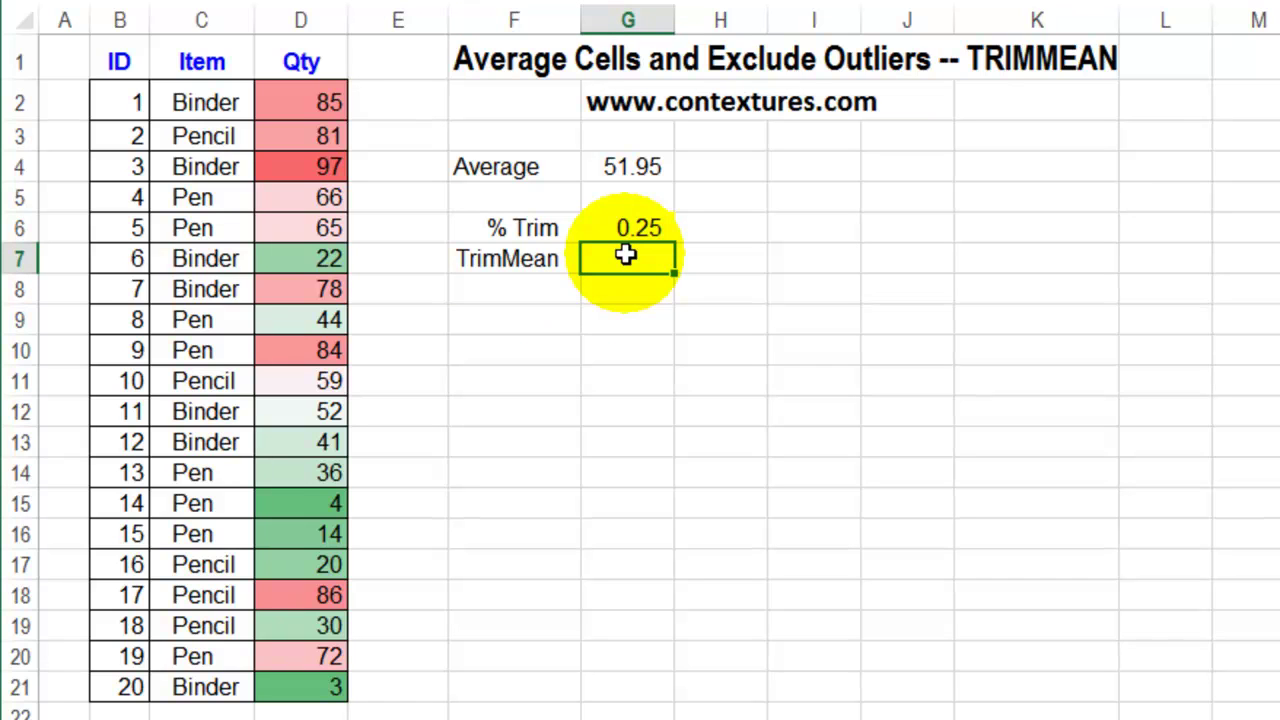
type("=trim")
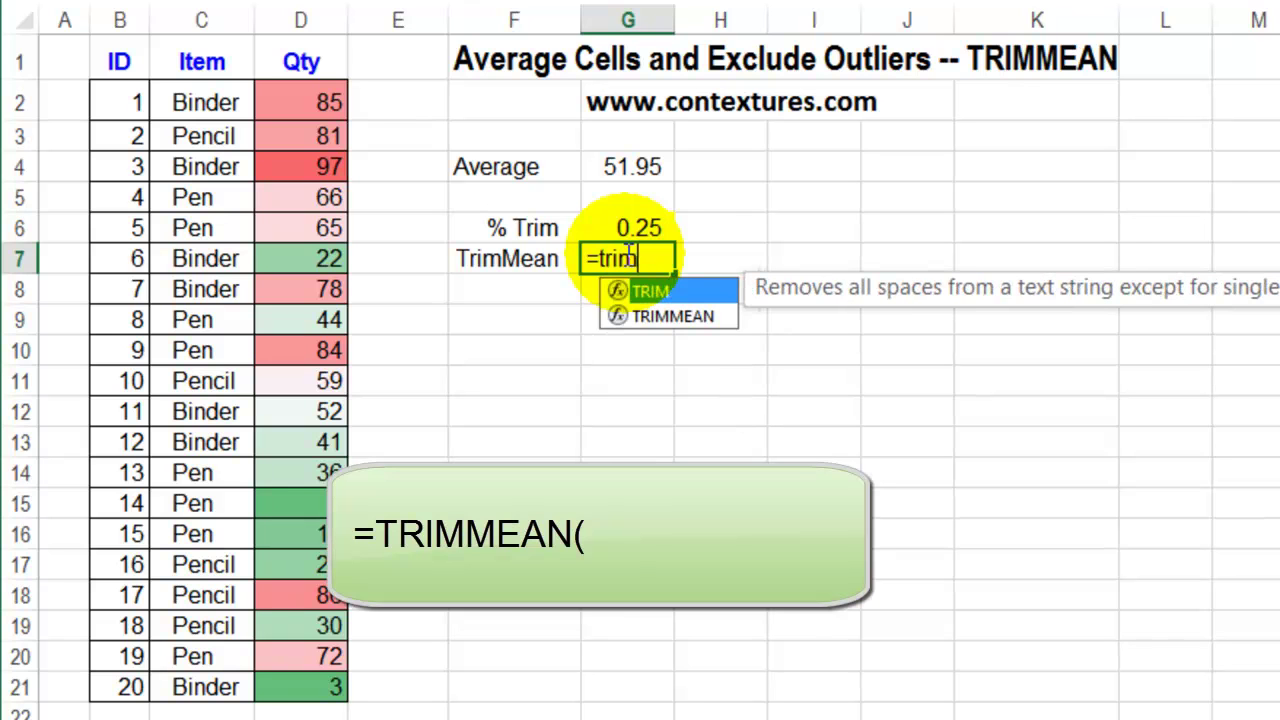
type("mean(")
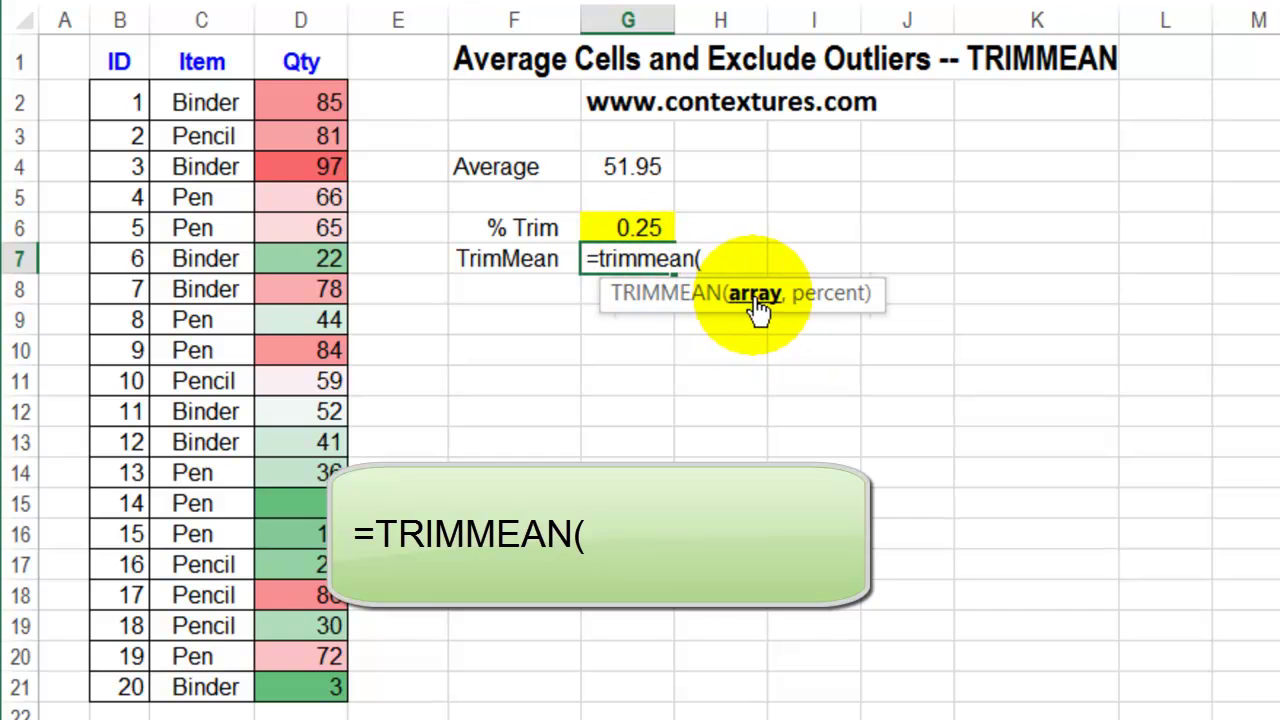
left_click_drag(300, 105, 300, 381)
left_click_drag(300, 460, 317, 690)
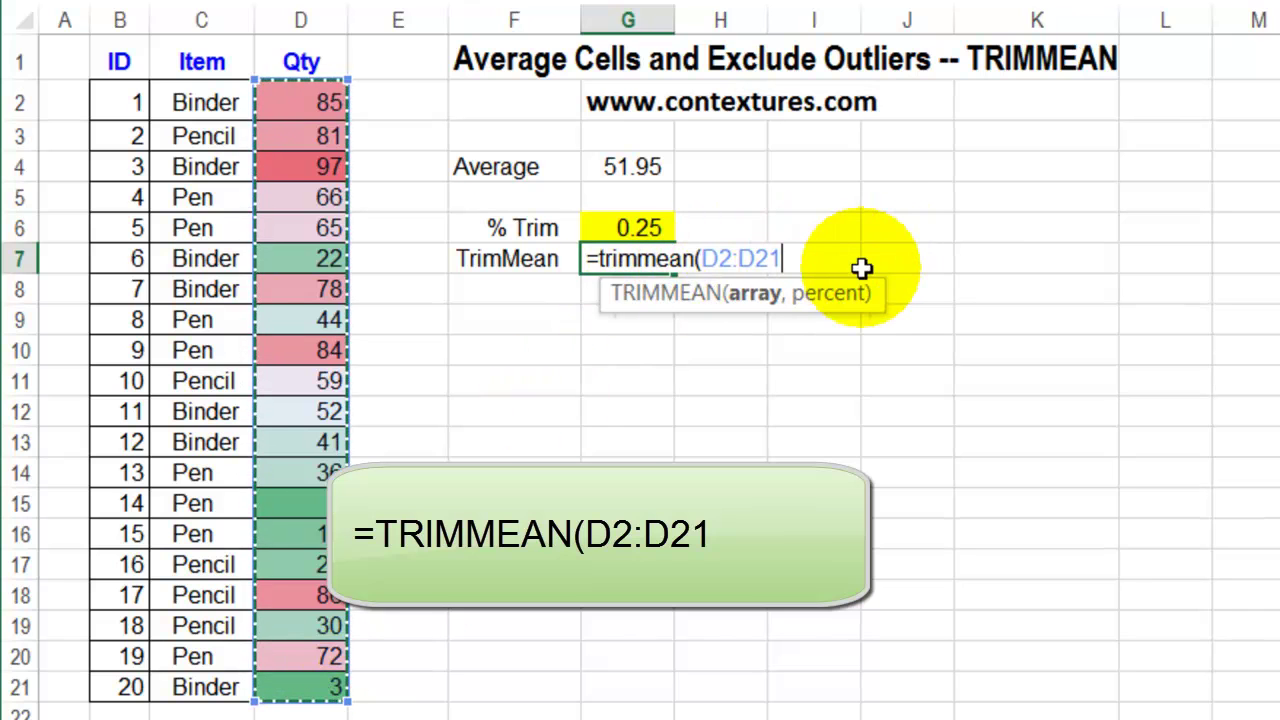
type(",")
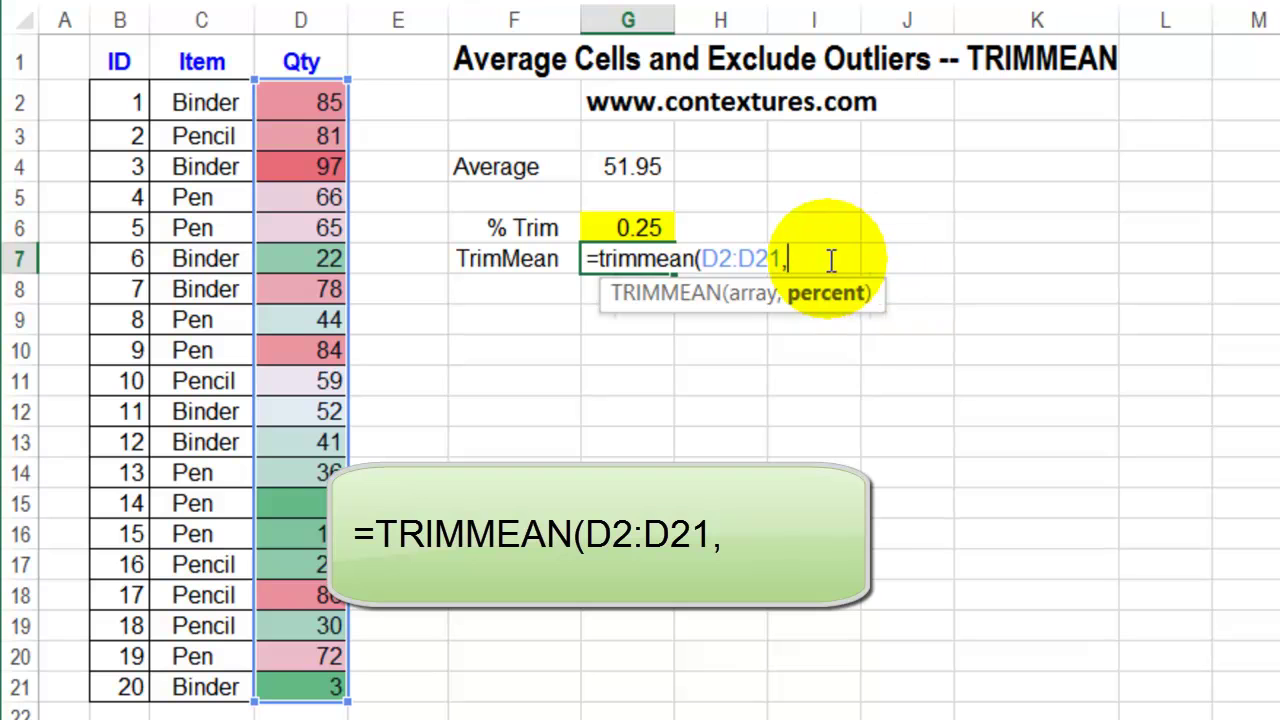
left_click(621, 223)
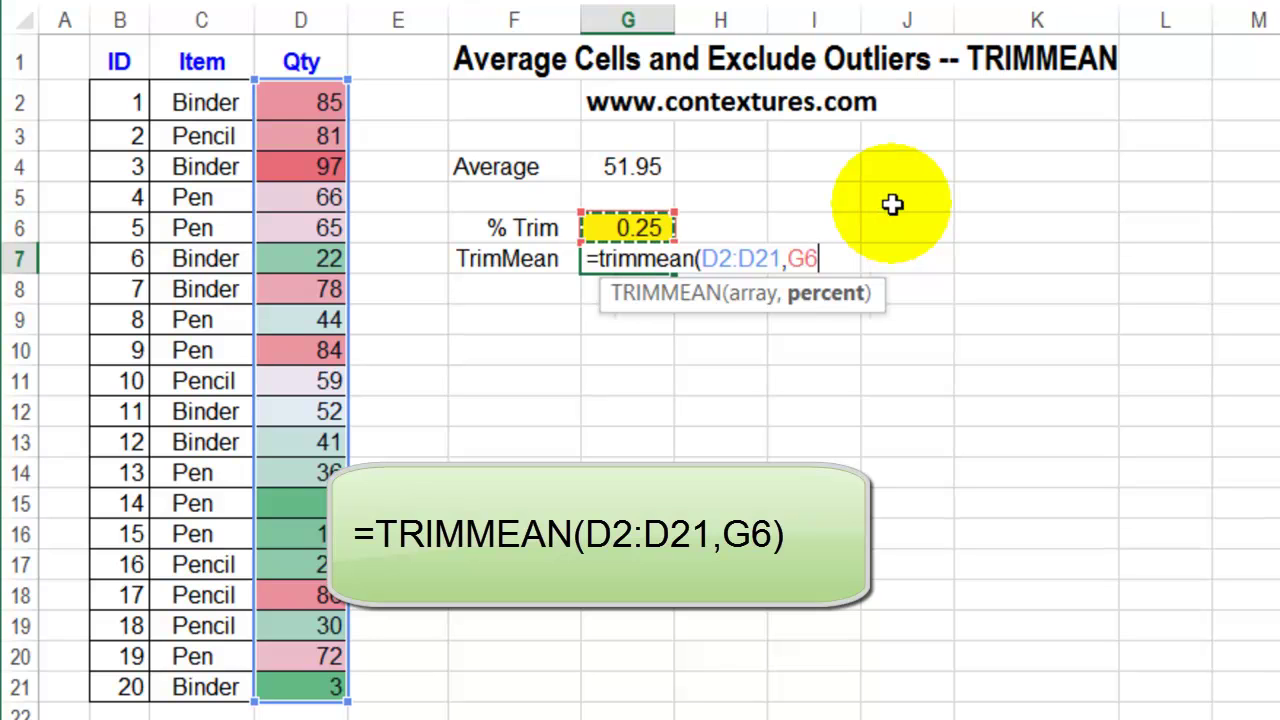
type(")")
key("Return")
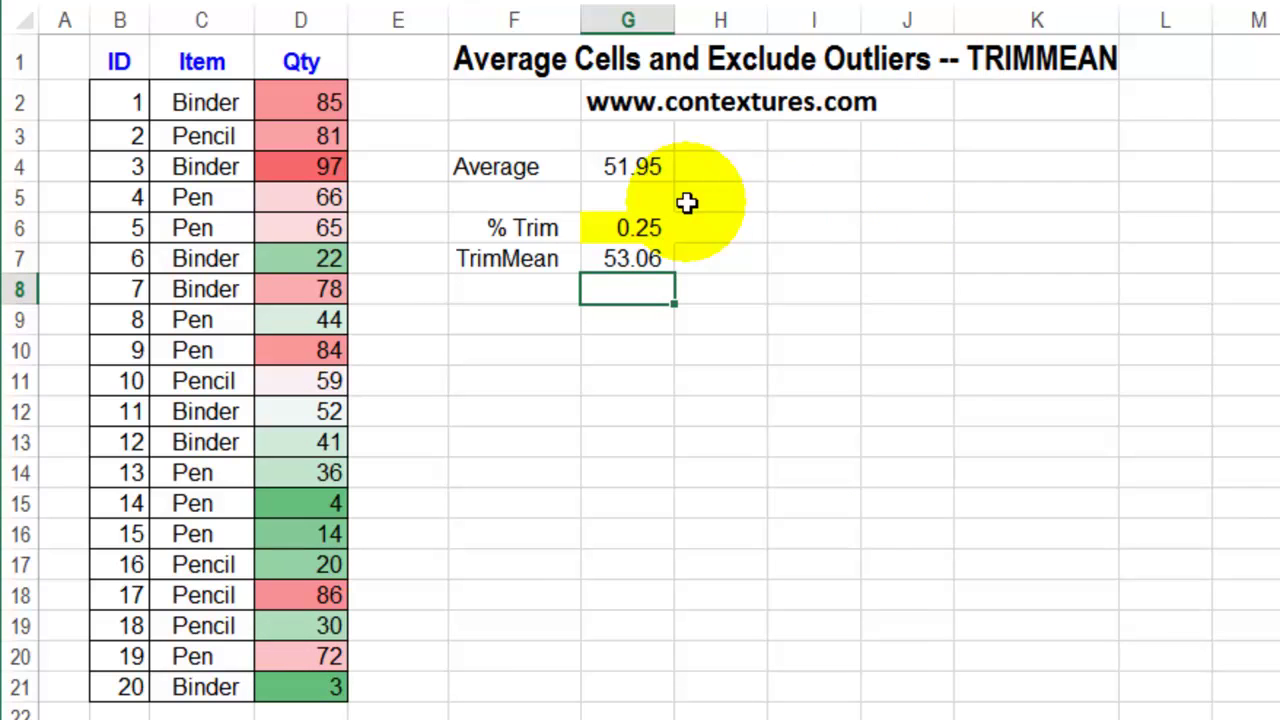
left_click(635, 167)
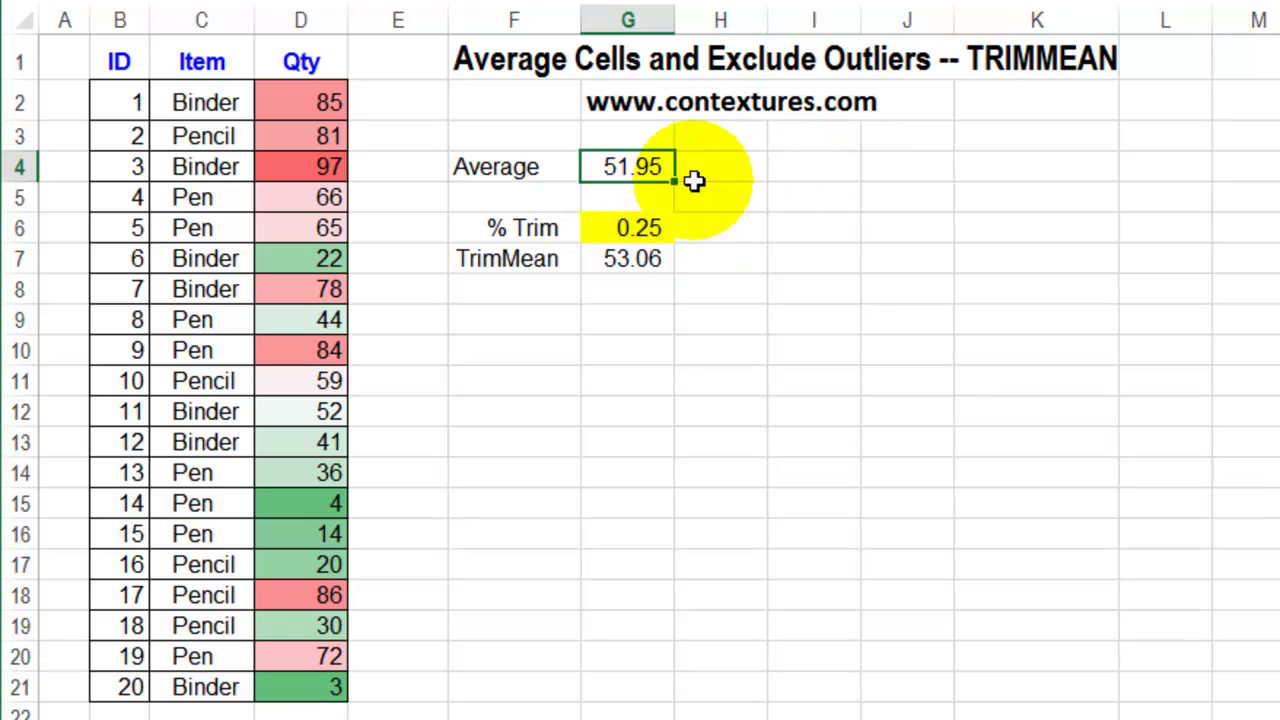
left_click(612, 258)
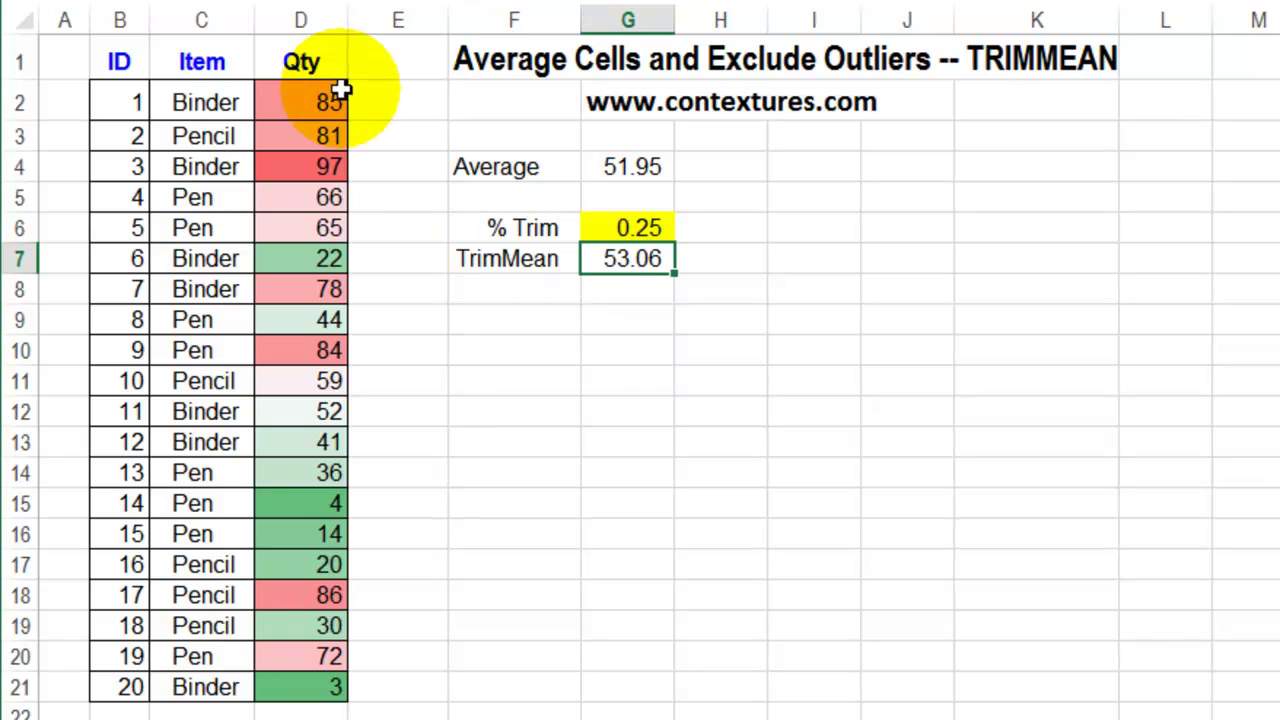
Step: Count the Qty values D2:D21 in G10, giving 20
left_click(614, 349)
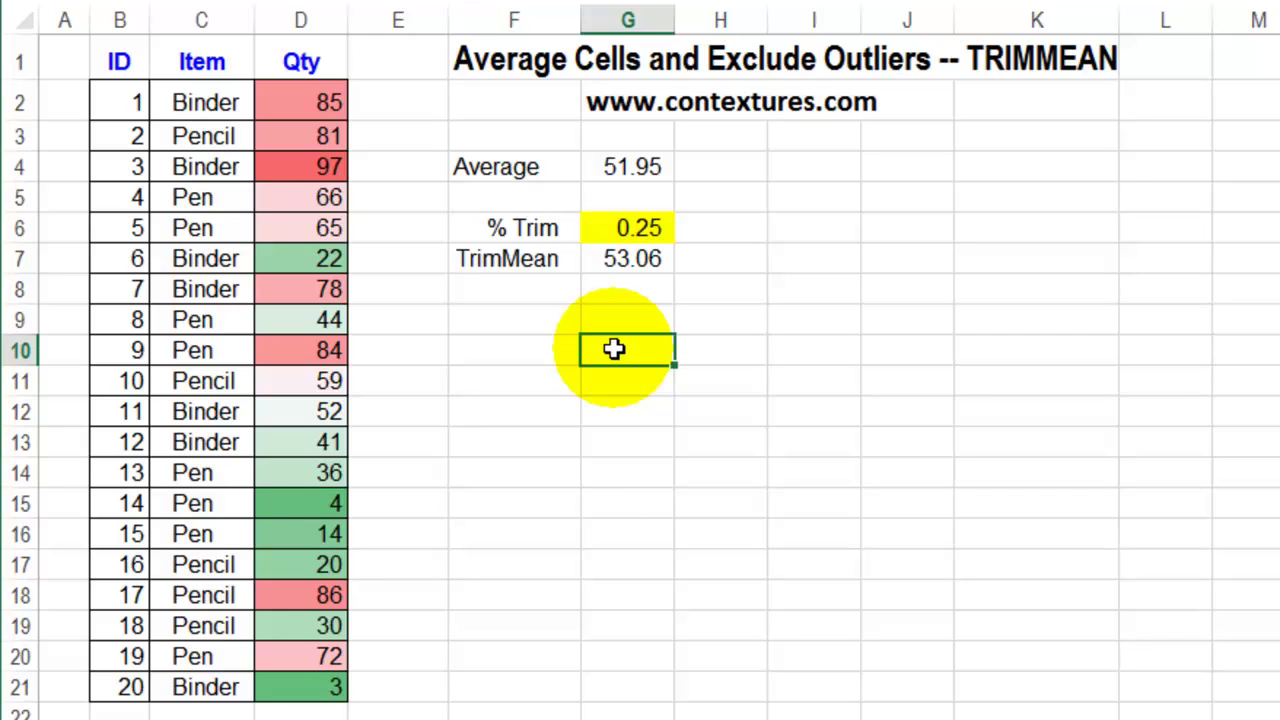
type("=count(")
left_click_drag(300, 102, 306, 688)
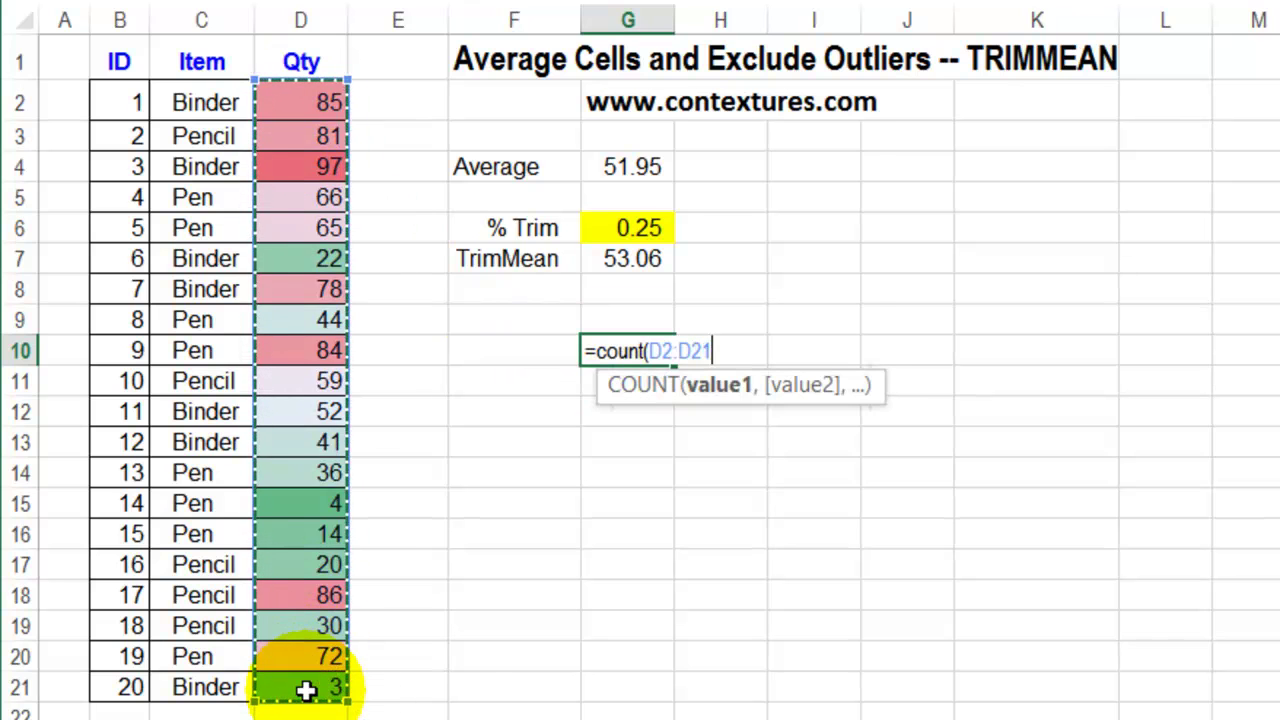
key("Return")
left_click(640, 350)
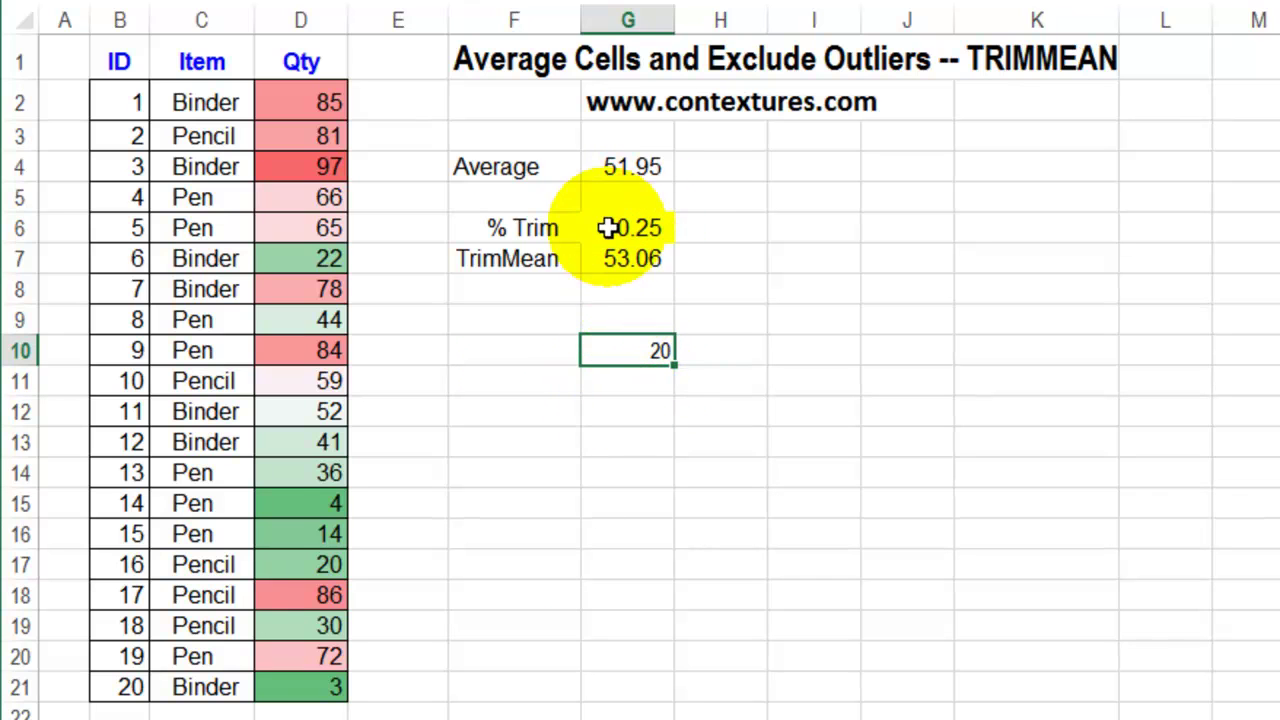
Step: Compute the trimmed count =G6*G10 in G11, giving 5.00
left_click(630, 377)
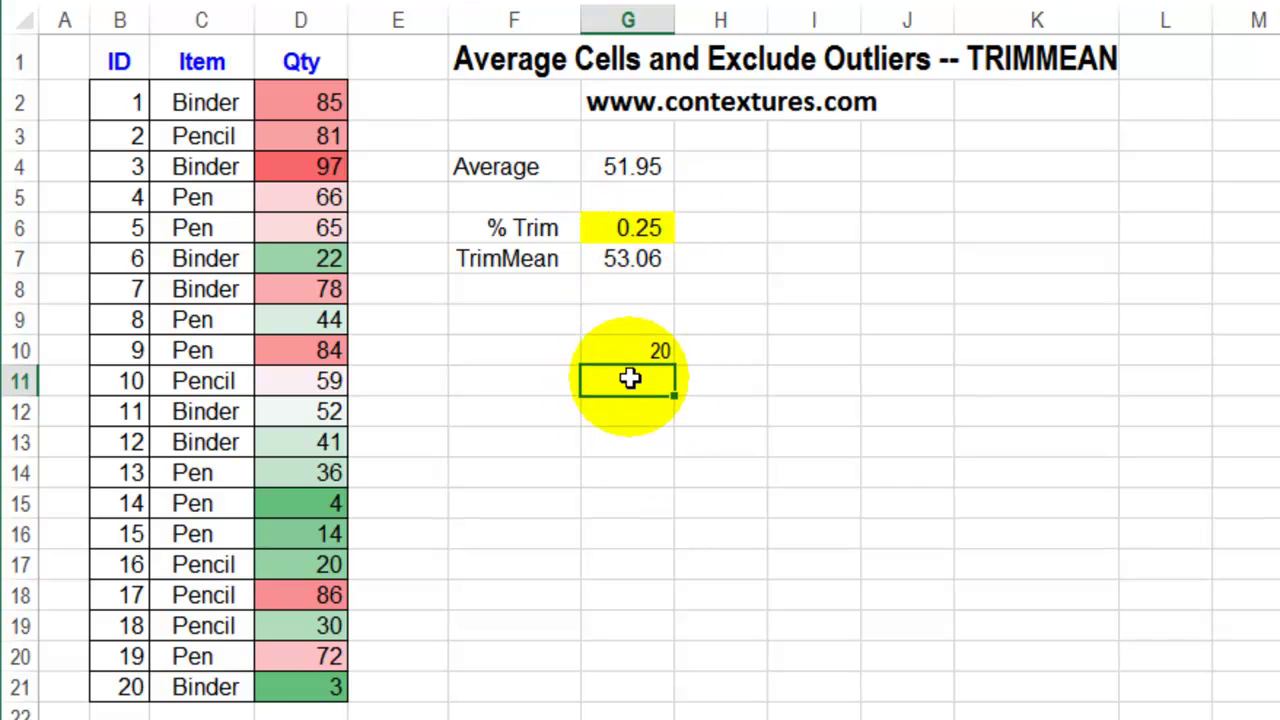
type("=")
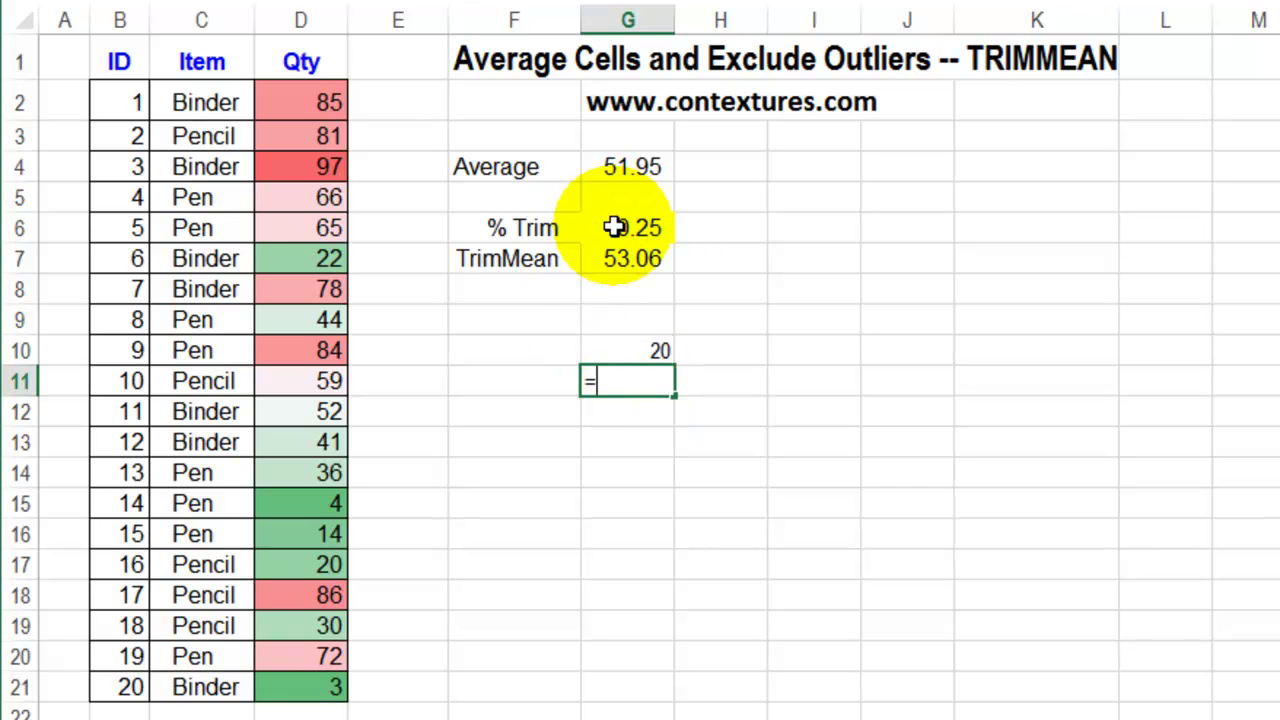
left_click(614, 228)
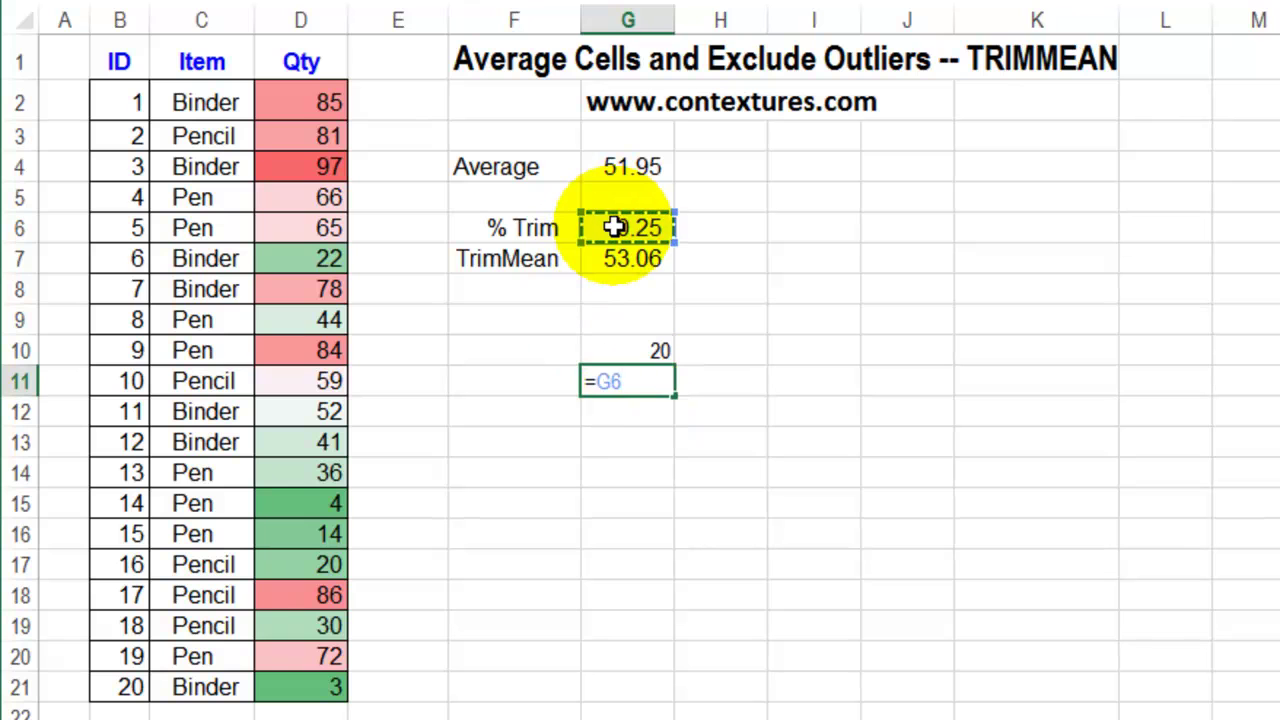
type("*")
left_click(617, 347)
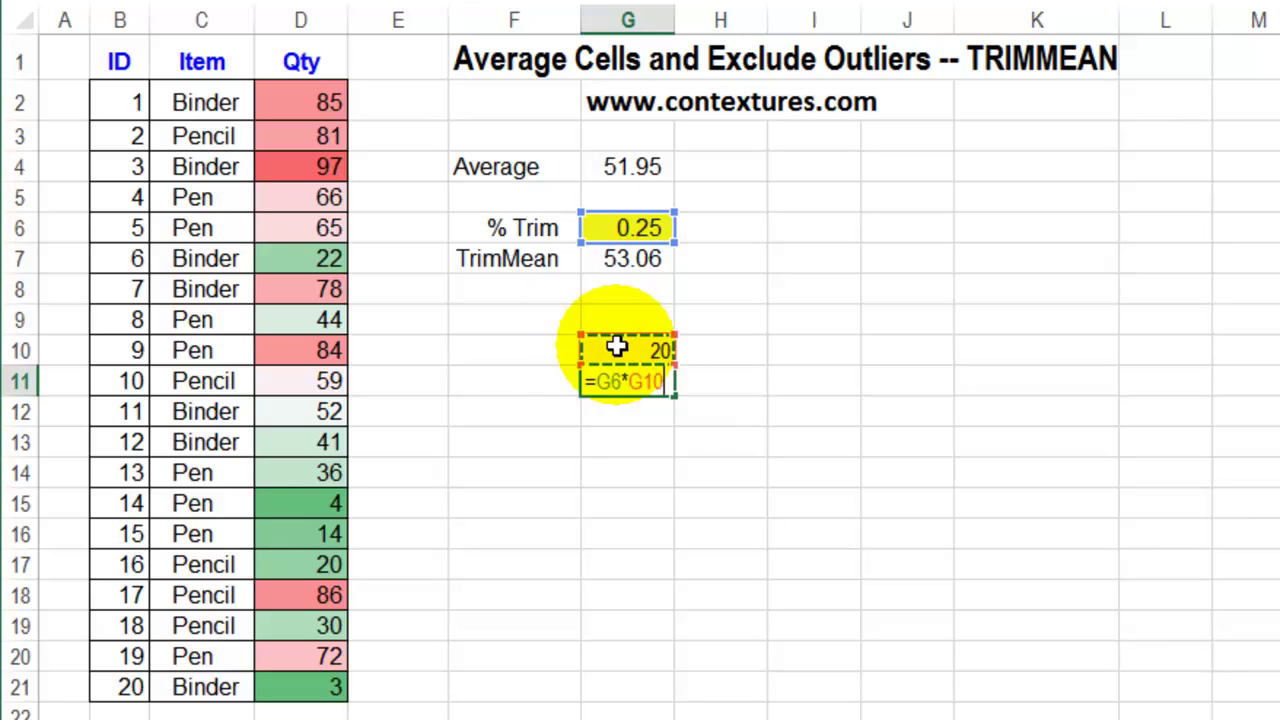
key("Return")
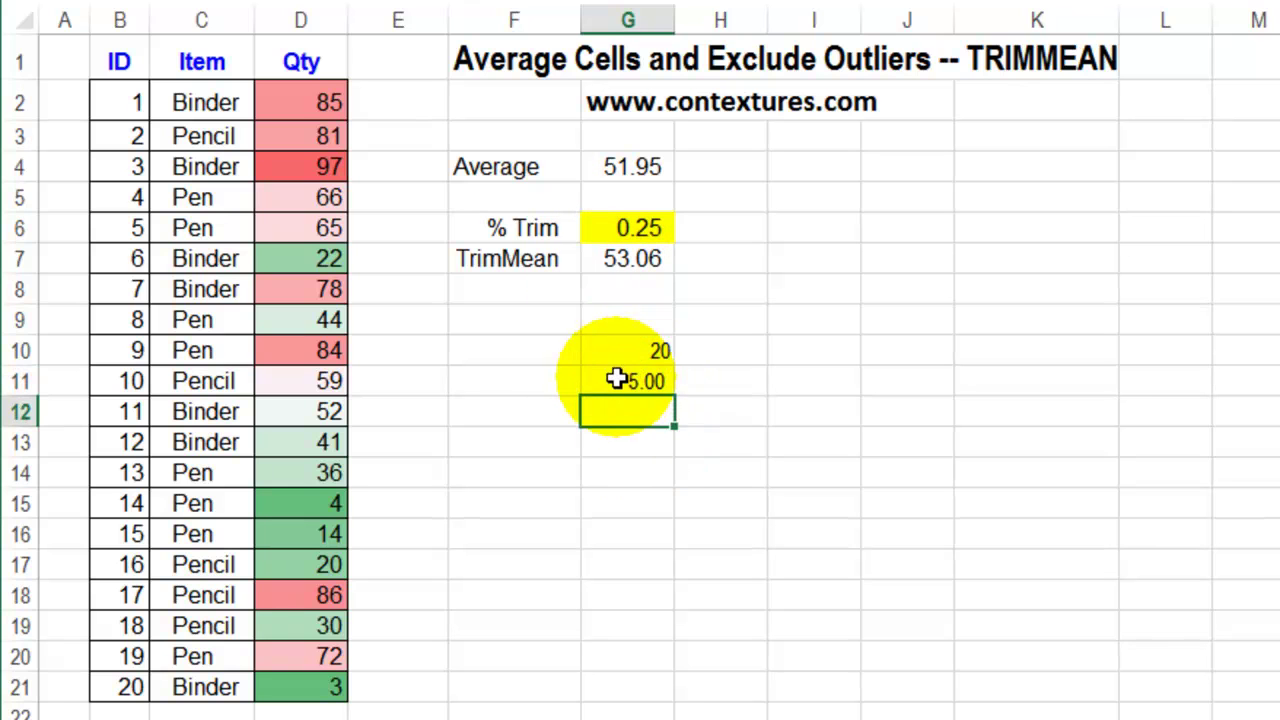
left_click(614, 380)
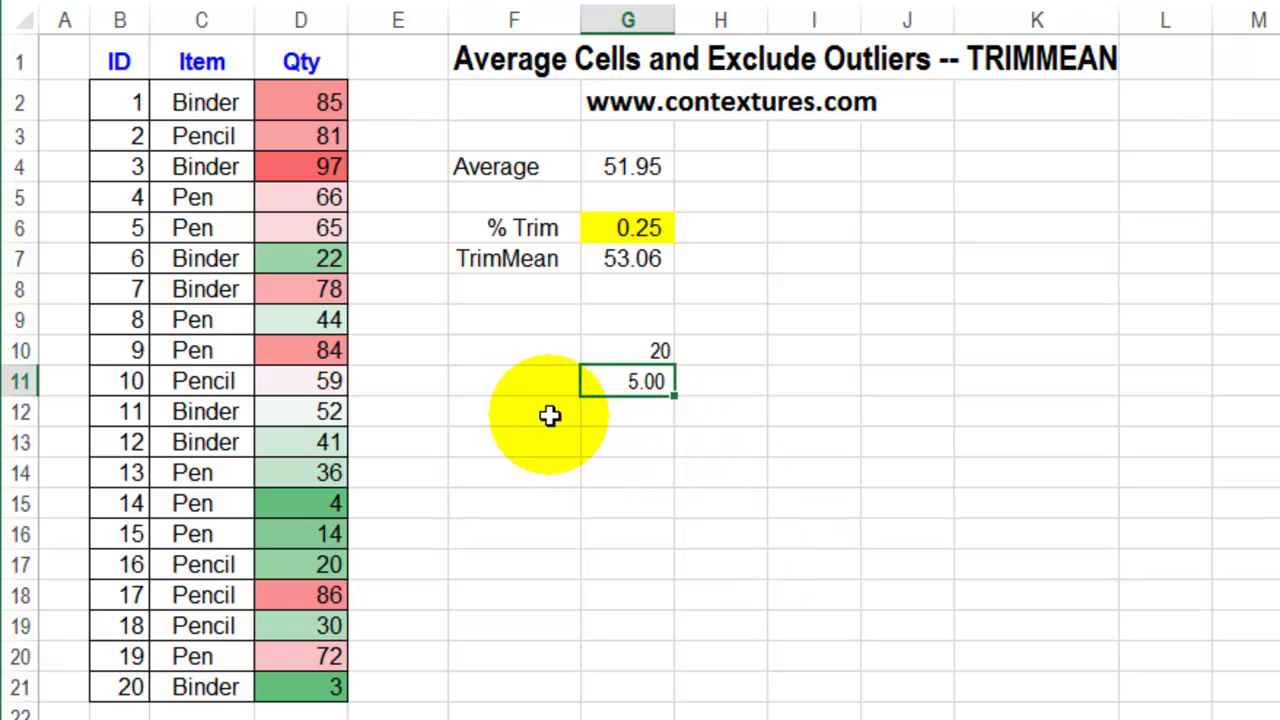
Step: Halve the trimmed count in G12 with =G11/2, giving 2.50 per end
left_click(623, 411)
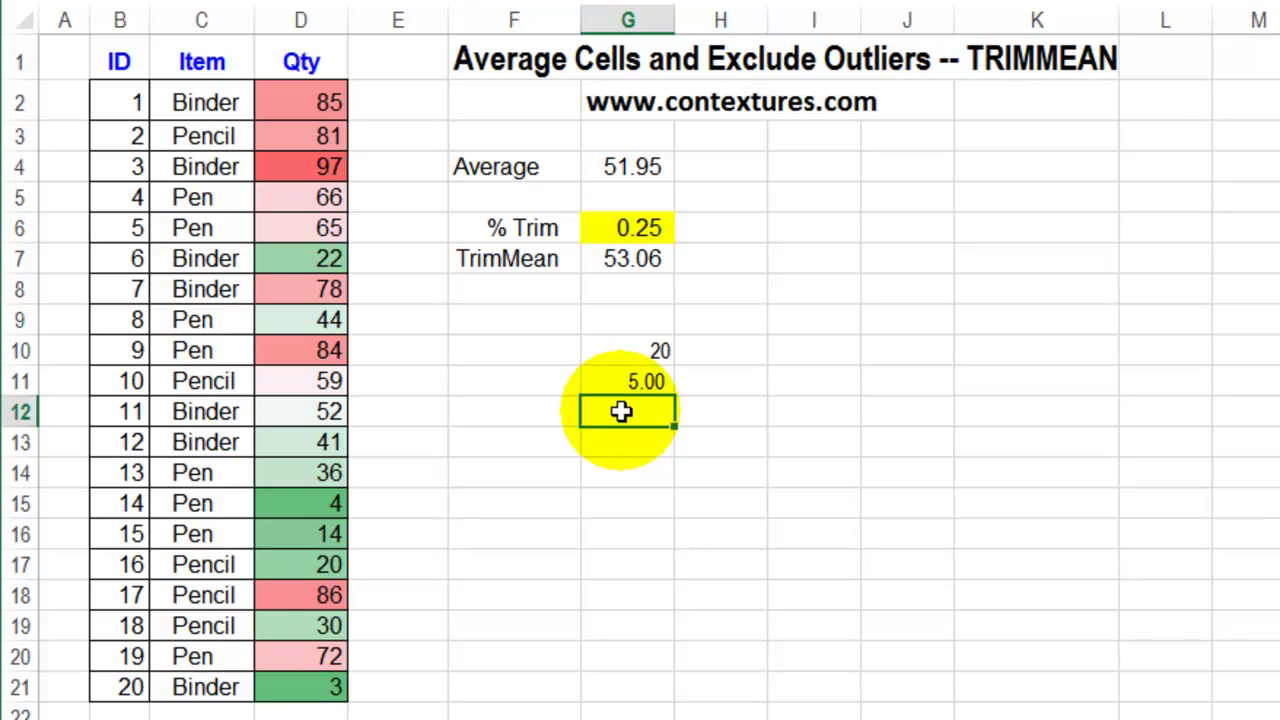
left_click(623, 381)
type("/")
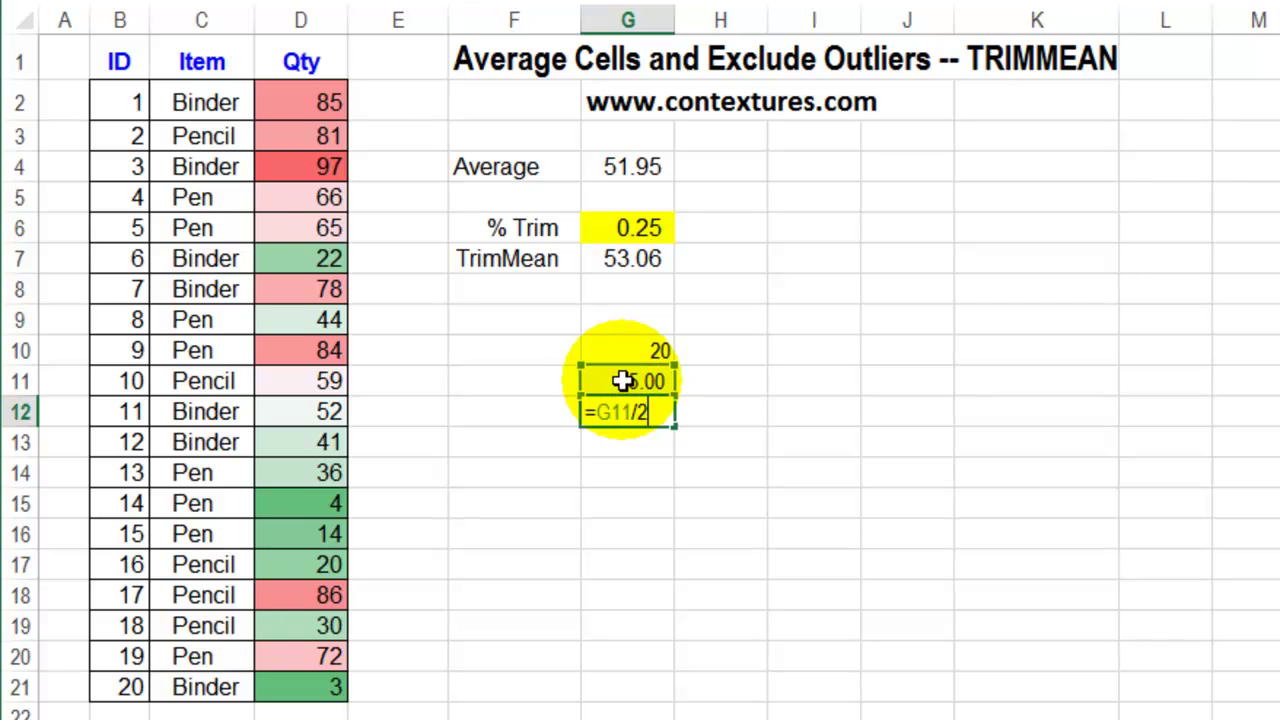
type("2")
key("Return")
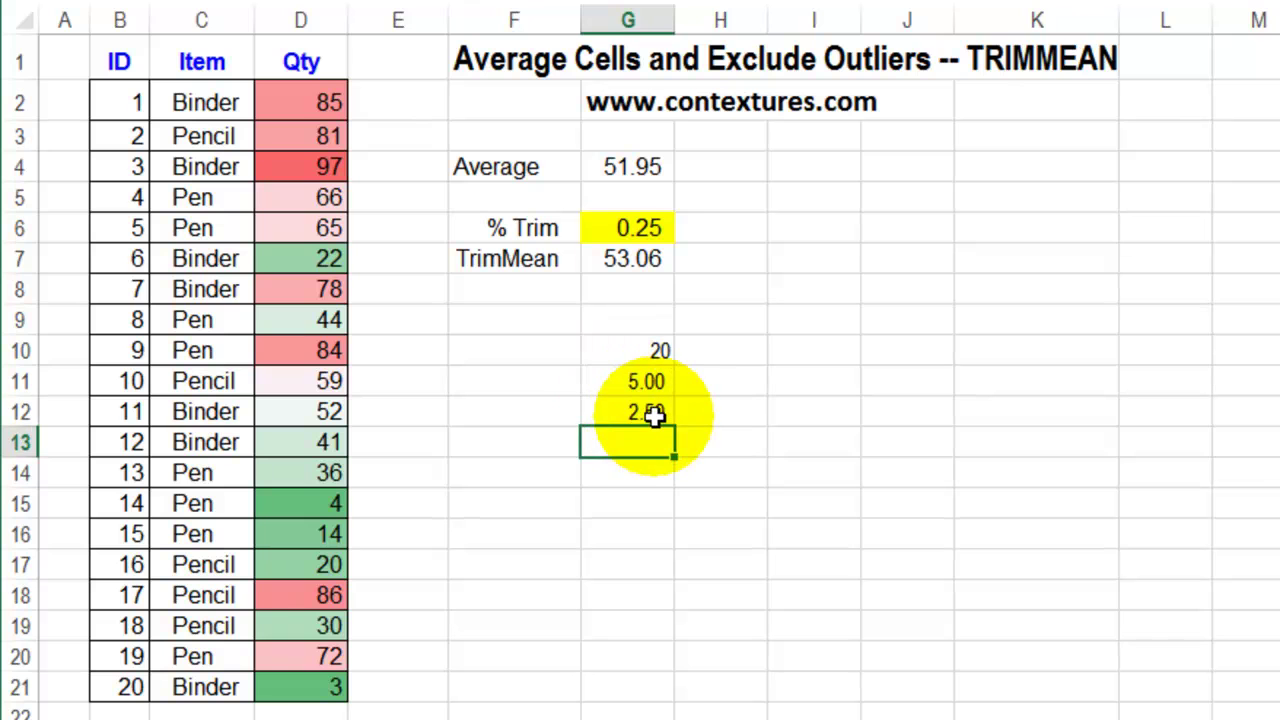
left_click(653, 414)
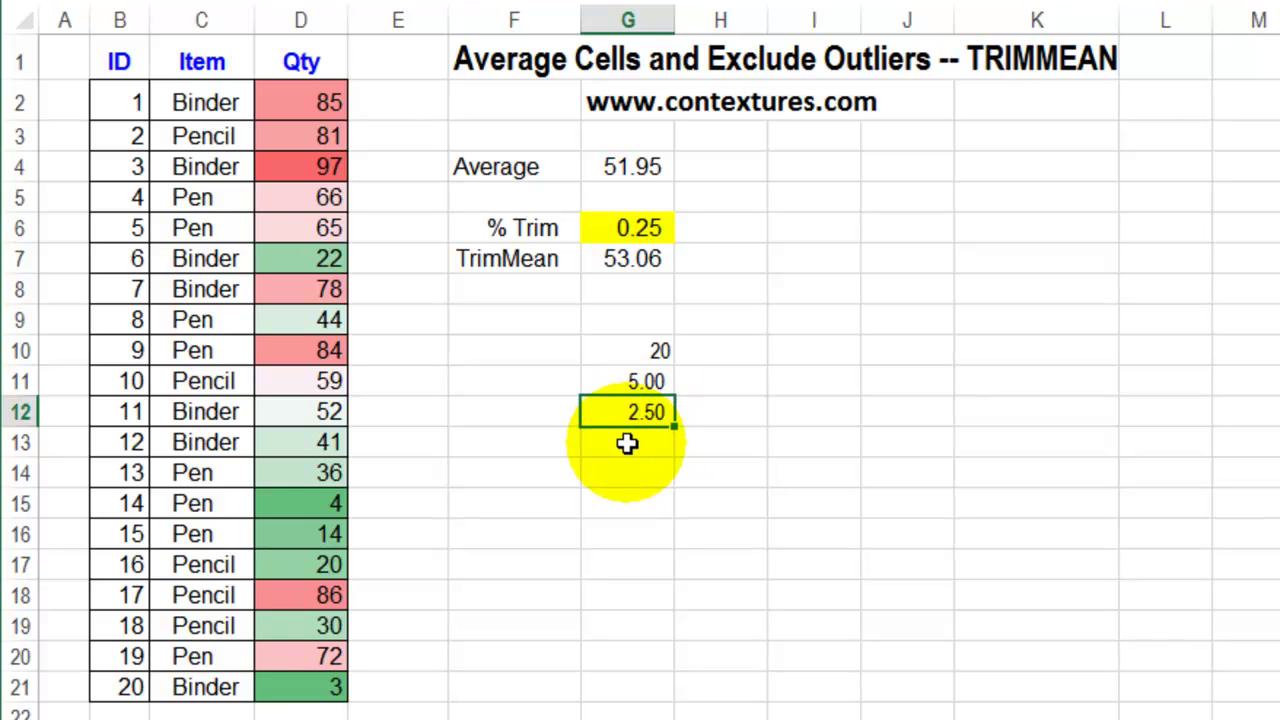
Step: Round the per-end count down with =INT(G12) in G13, giving 2.00
left_click(627, 444)
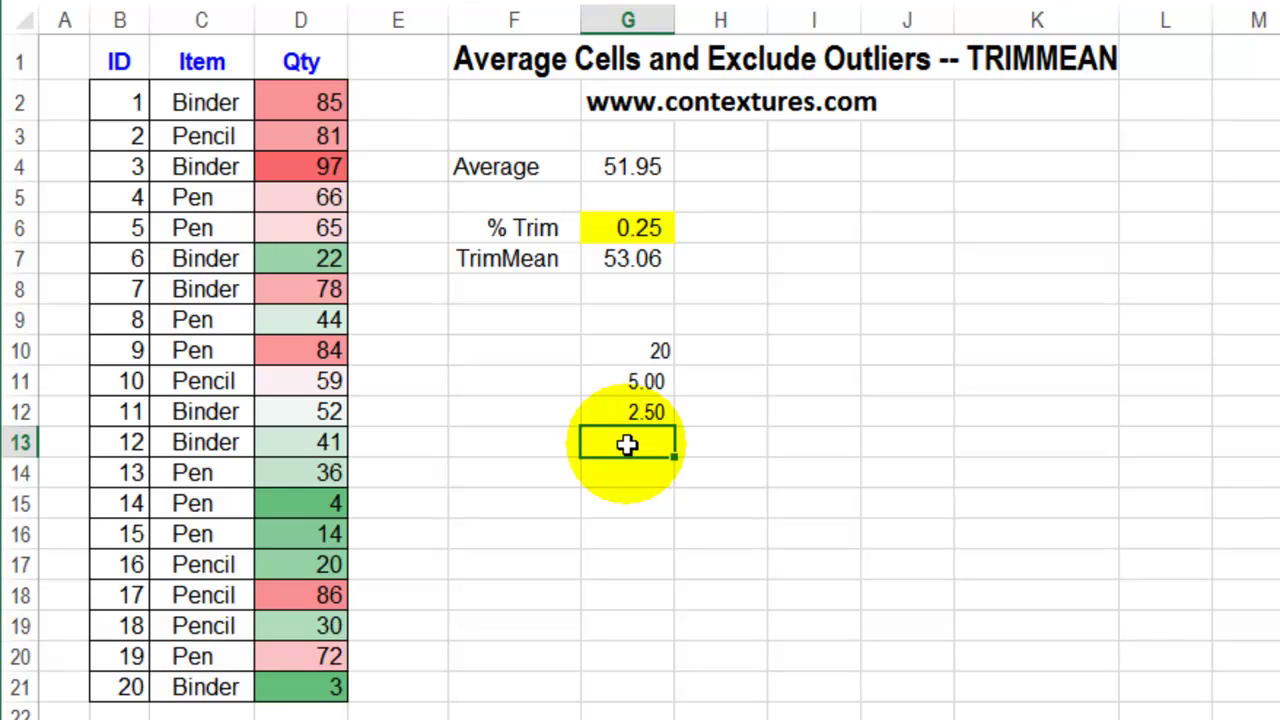
type("=int(")
left_click(621, 412)
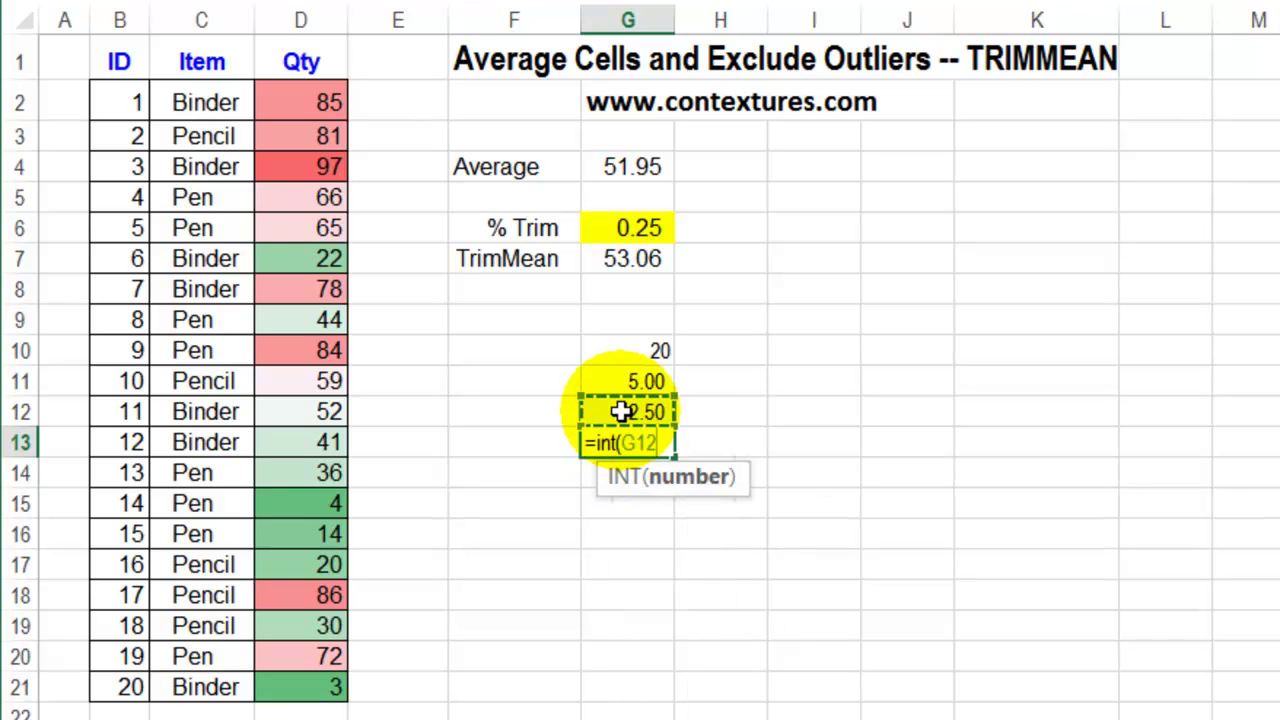
key("Return")
left_click(640, 447)
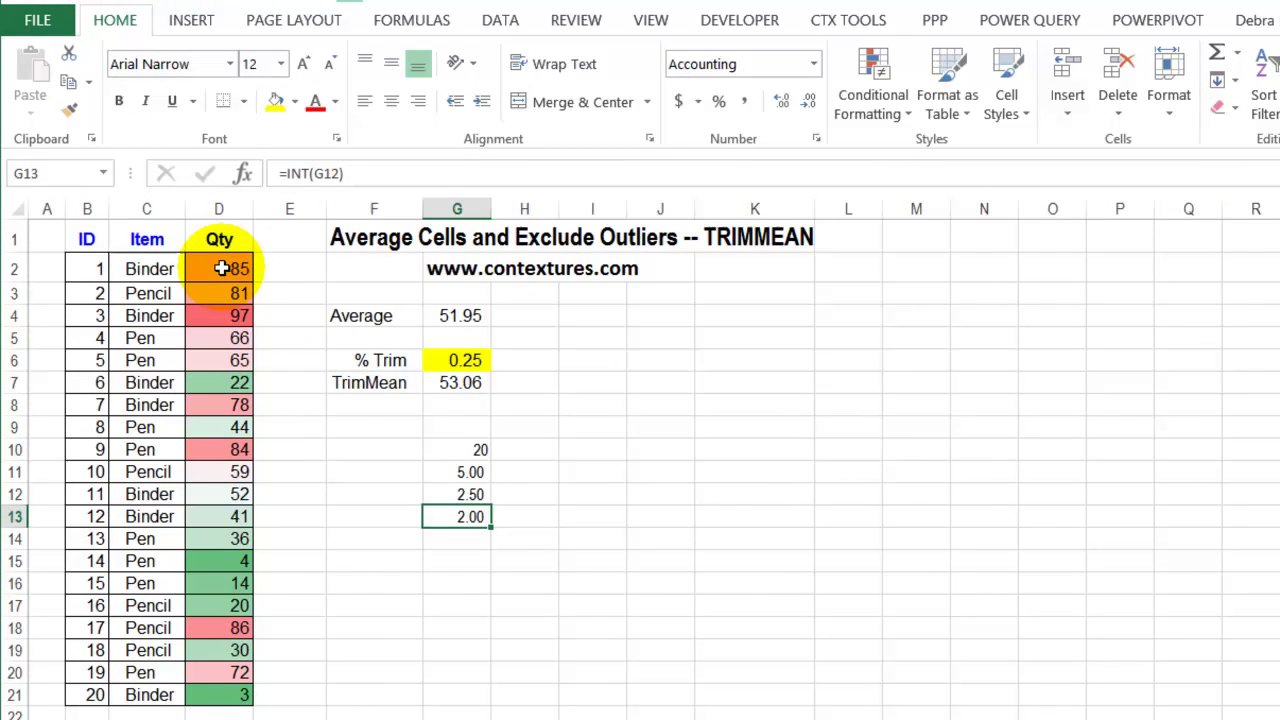
Step: Sort the data ascending by Qty (A to Z)
left_click(221, 268)
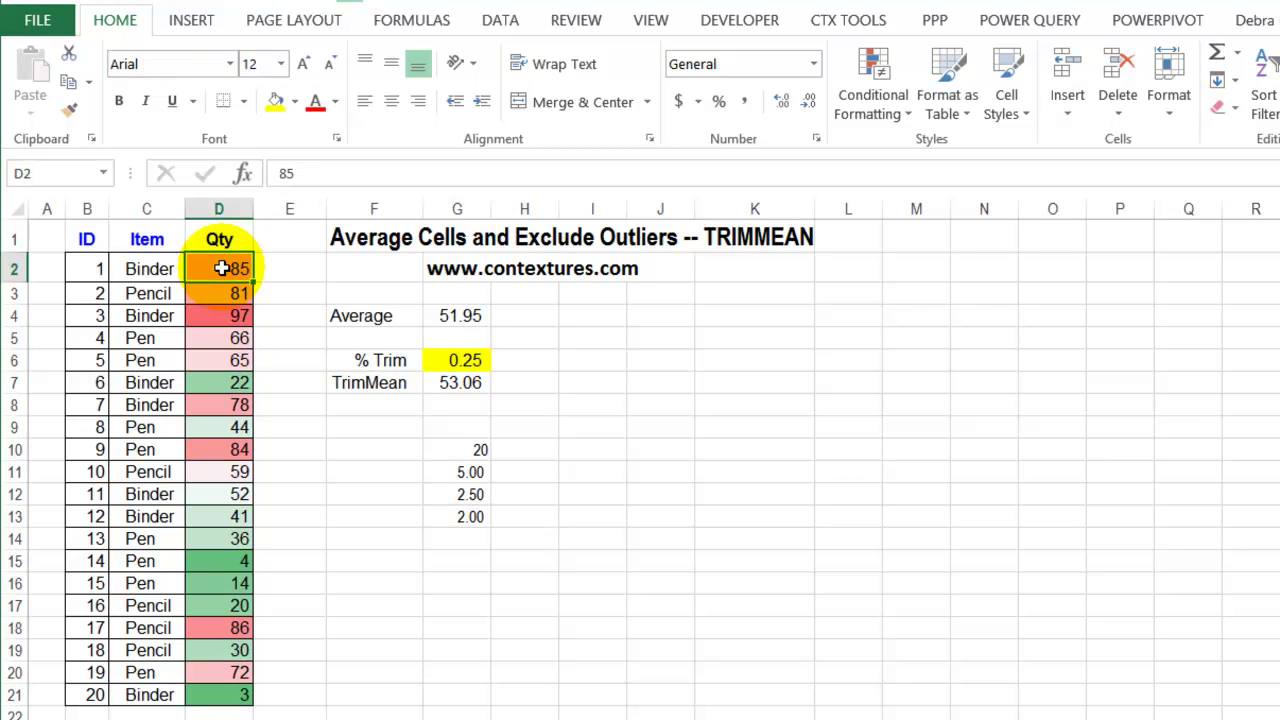
left_click(498, 24)
left_click(478, 66)
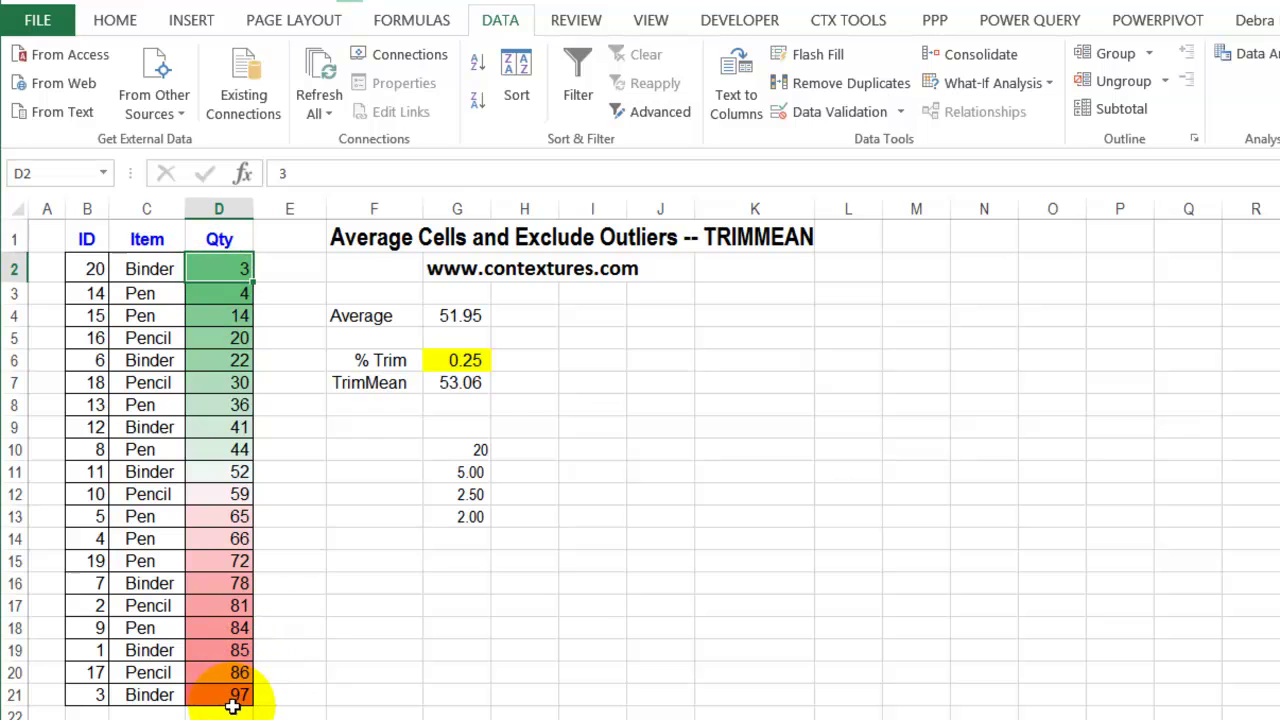
Step: Label F8 'average inner' and begin an AVERAGE formula in G8
left_click(380, 410)
type("a")
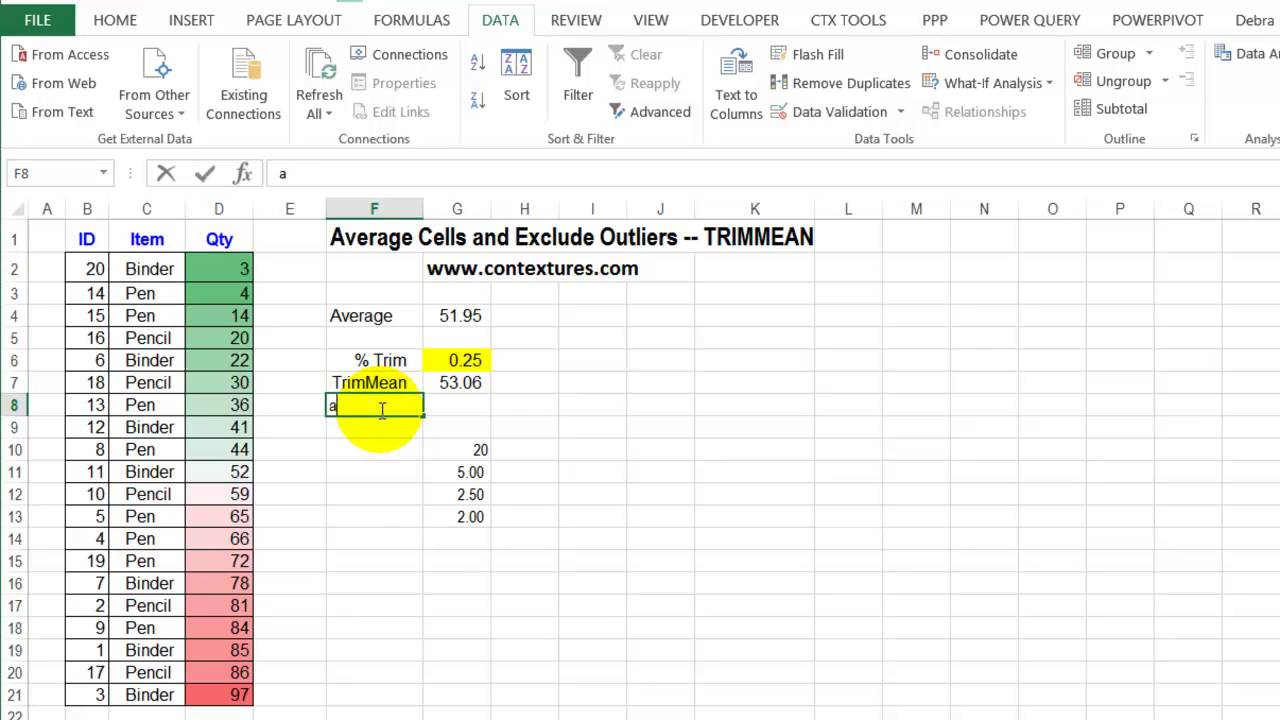
type("verage.inner")
key("Tab")
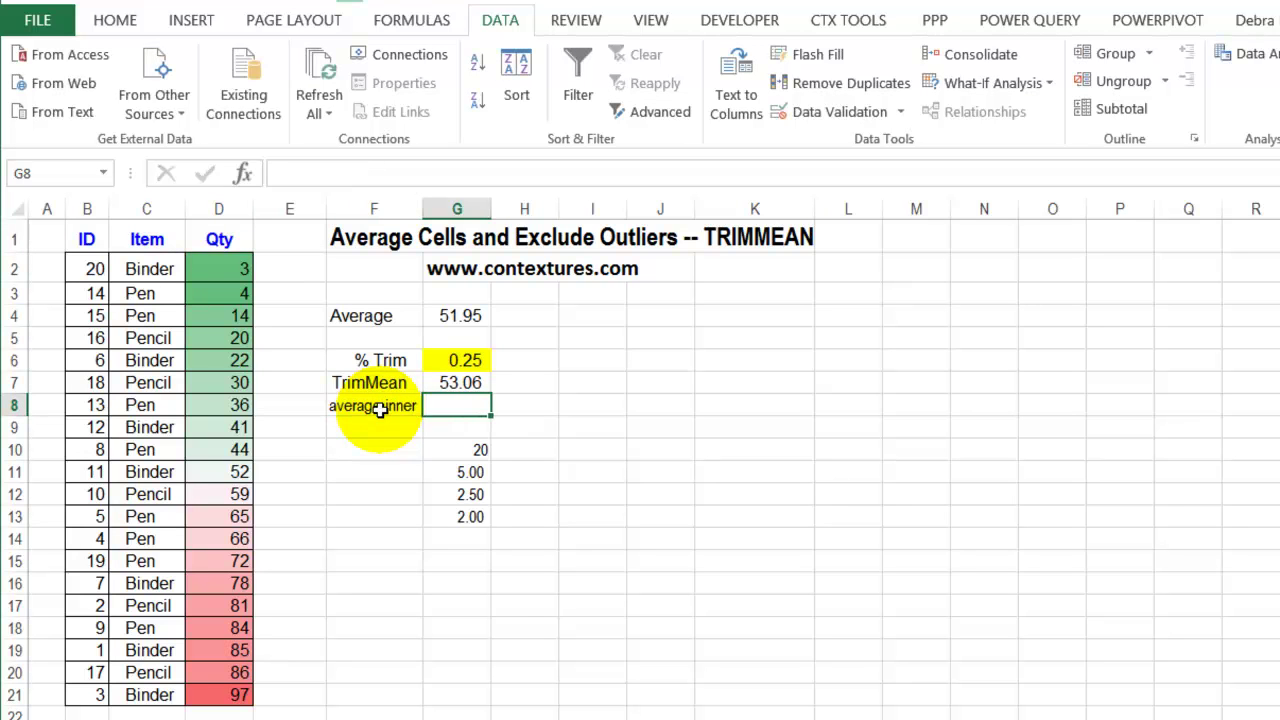
type("=average(")
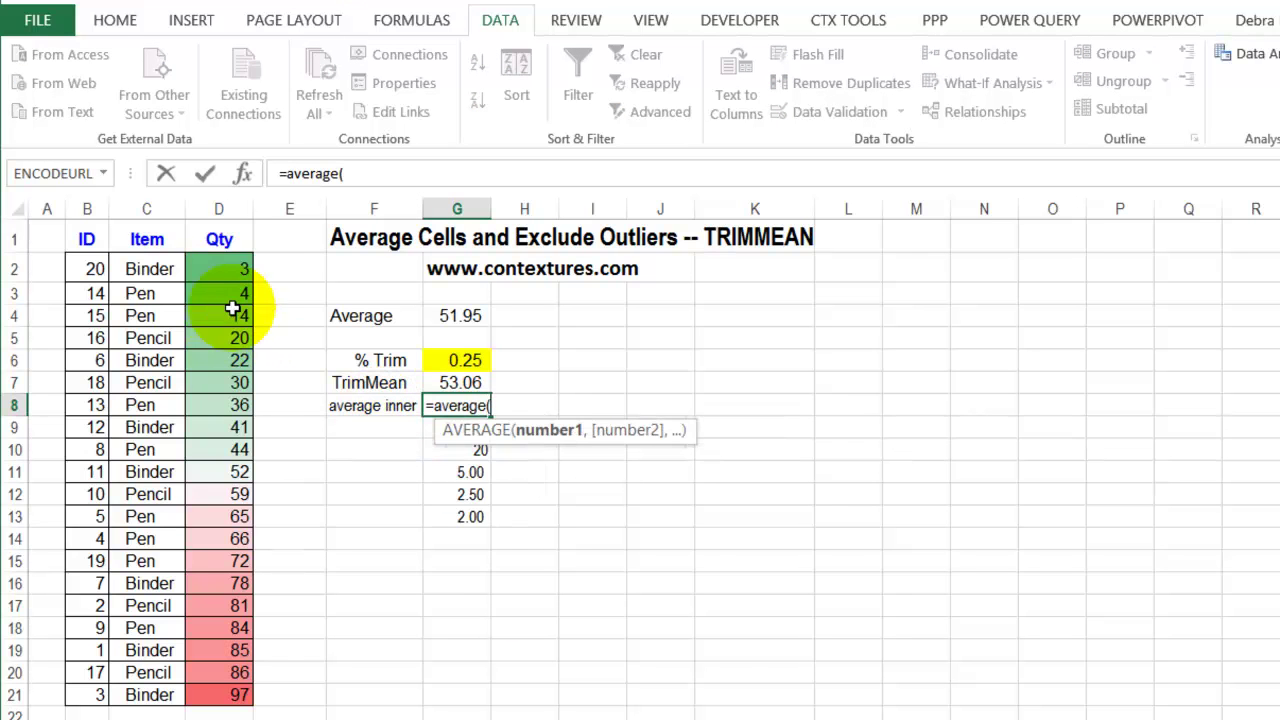
Step: Complete G8 as =AVERAGE(D4:D19) over the middle Qty values
left_click(219, 318)
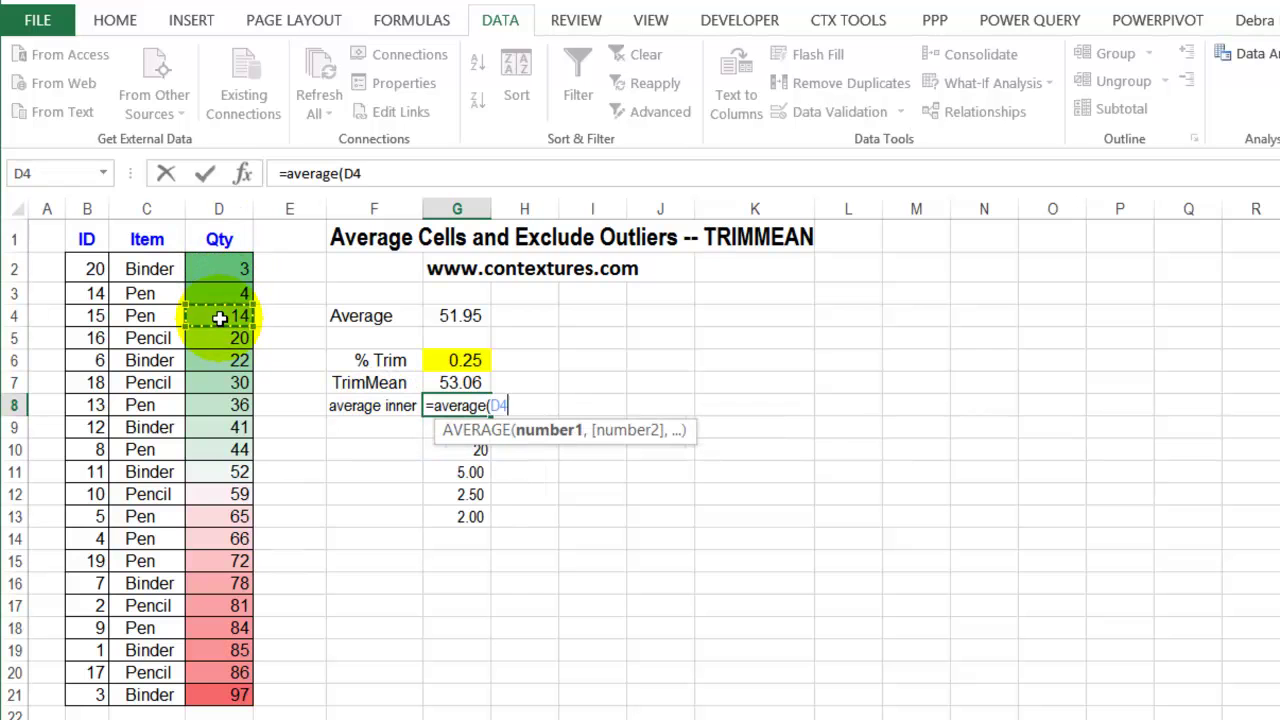
left_click_drag(219, 318, 227, 652)
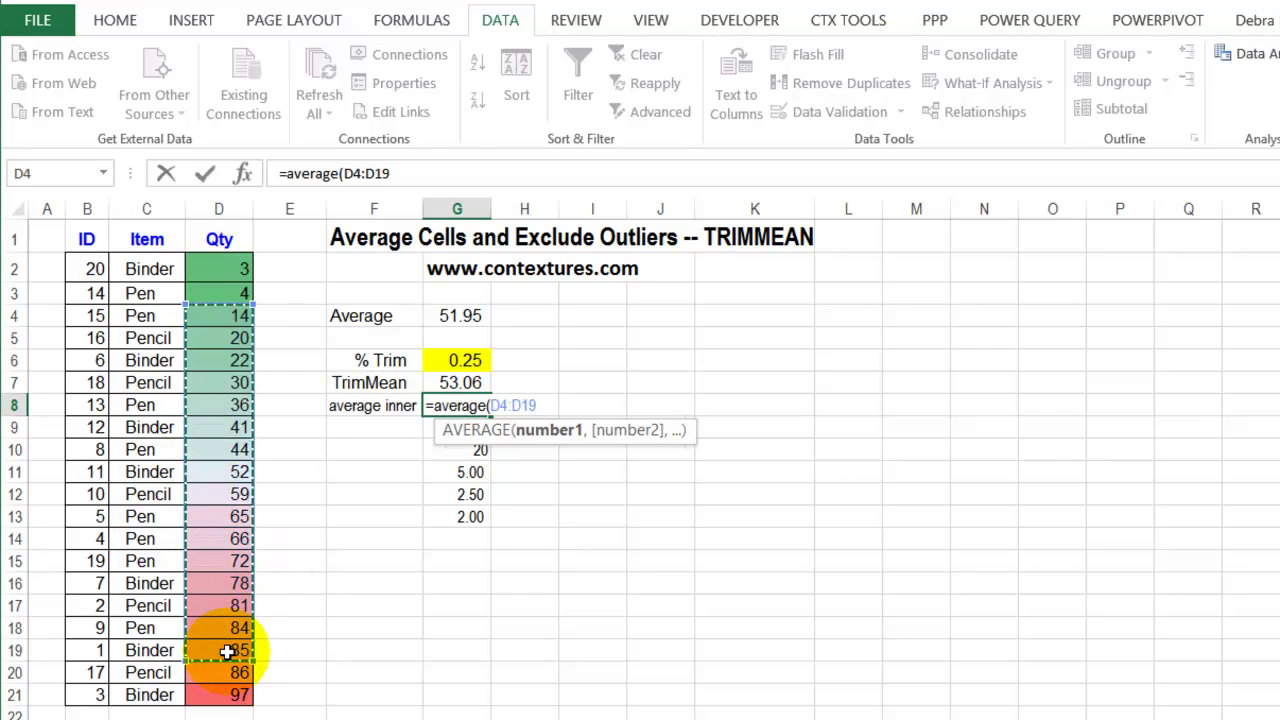
key("Return")
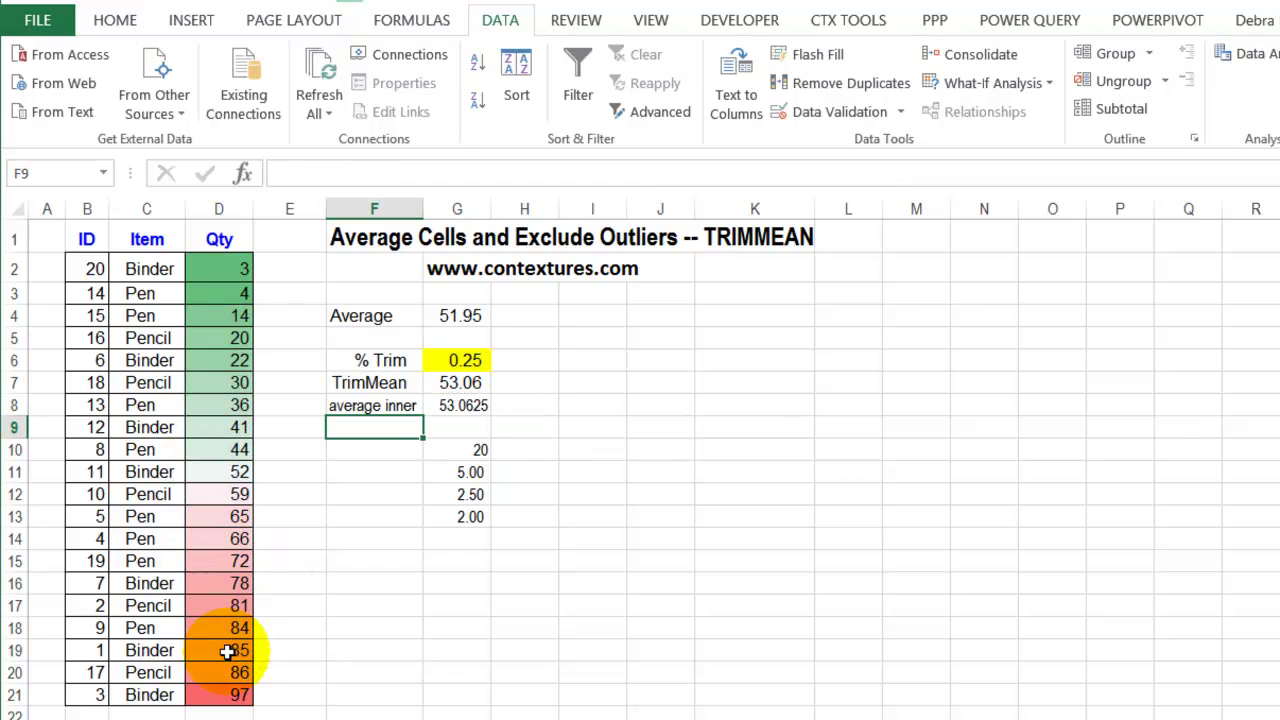
Step: Copy G7's number format to G8 with Format Painter so it shows 53.06
left_click(470, 382)
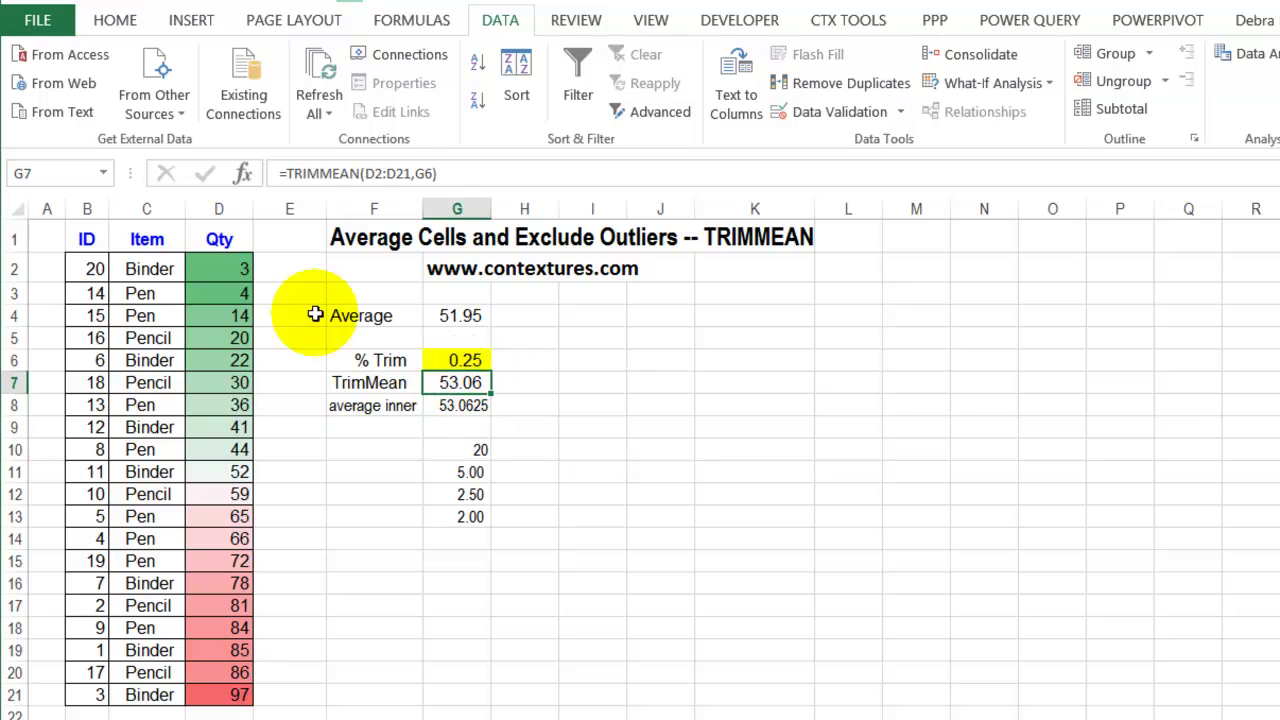
left_click(112, 22)
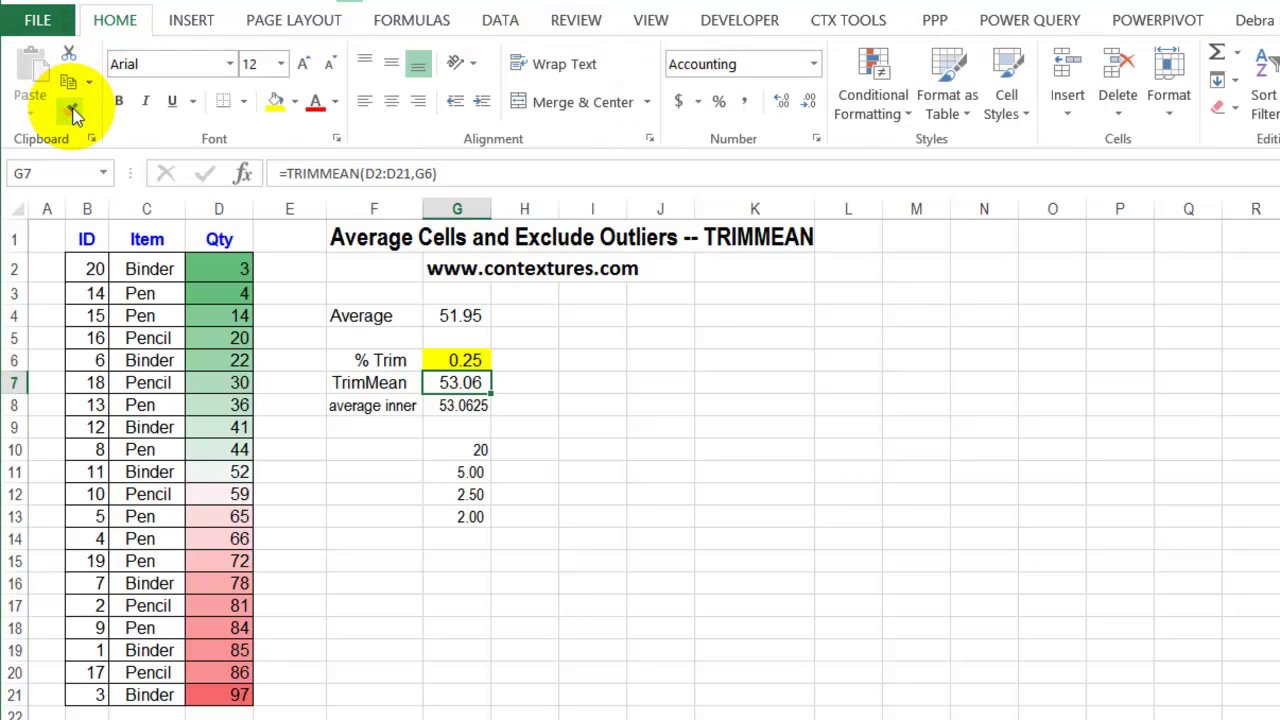
left_click(69, 108)
left_click(462, 405)
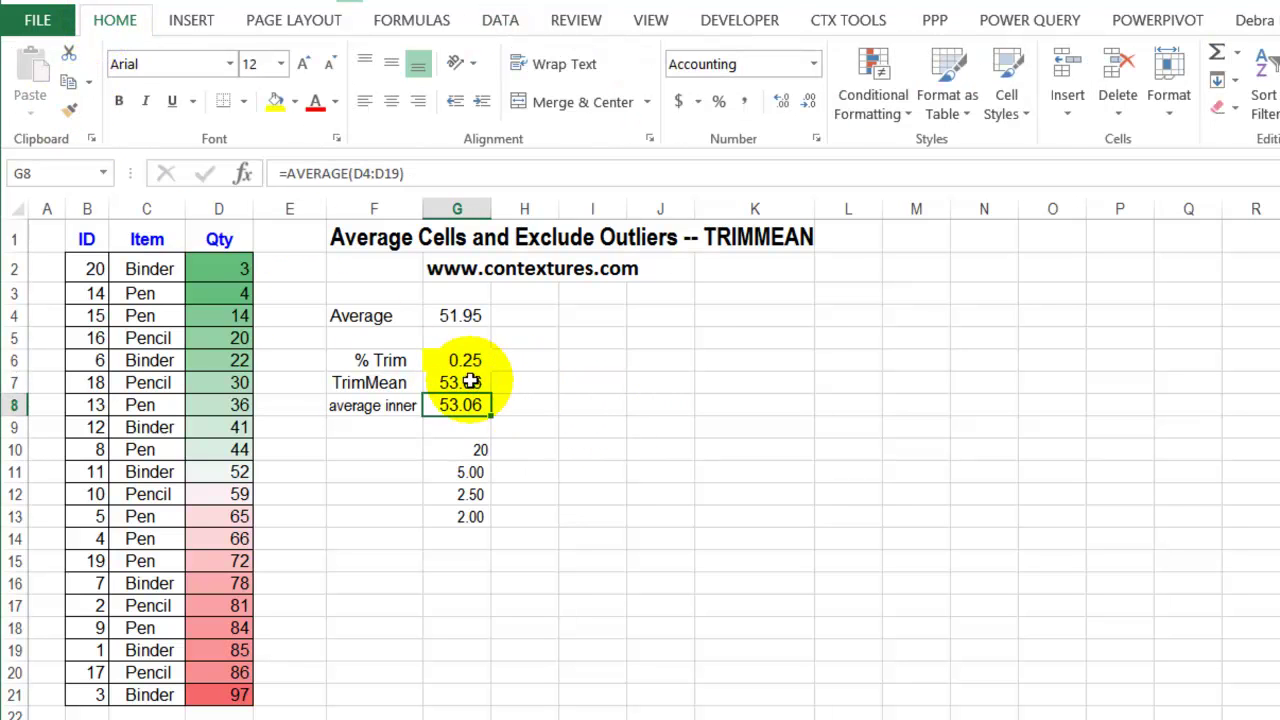
left_click(582, 383)
Step: Enter =G7=G8 in I7, confirming TrimMean equals the inner average with TRUE
type("=")
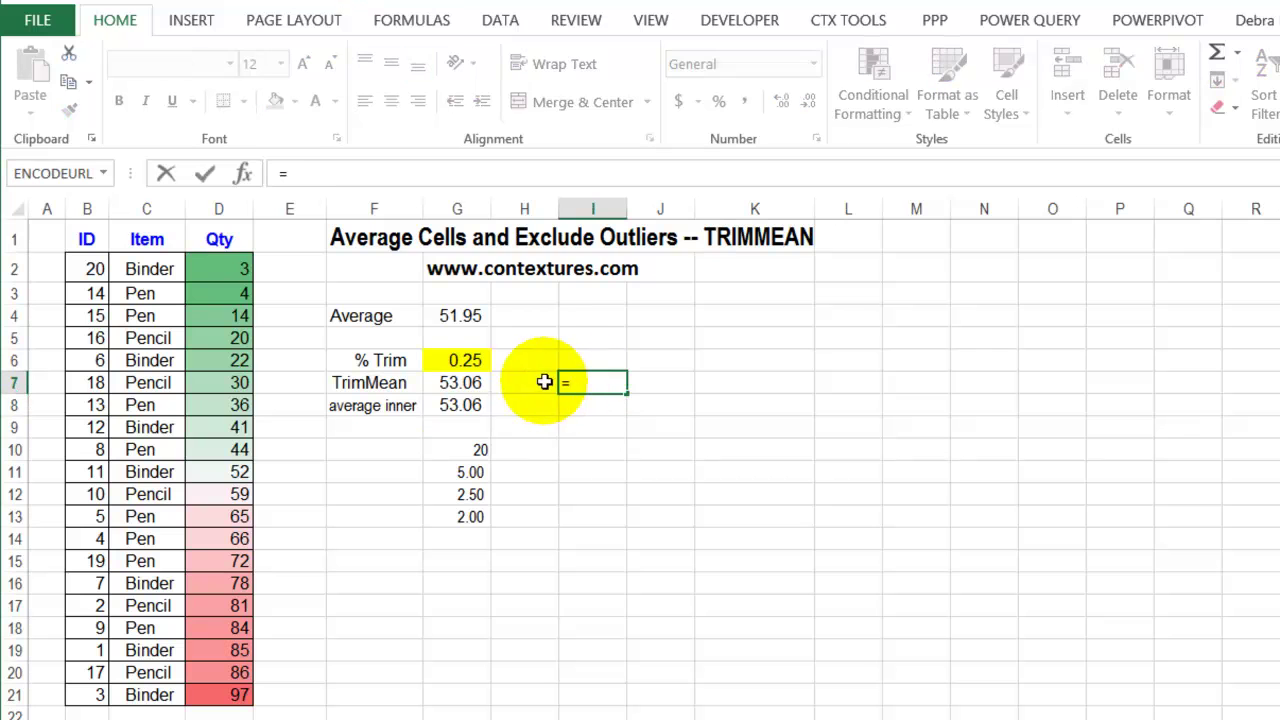
left_click(472, 382)
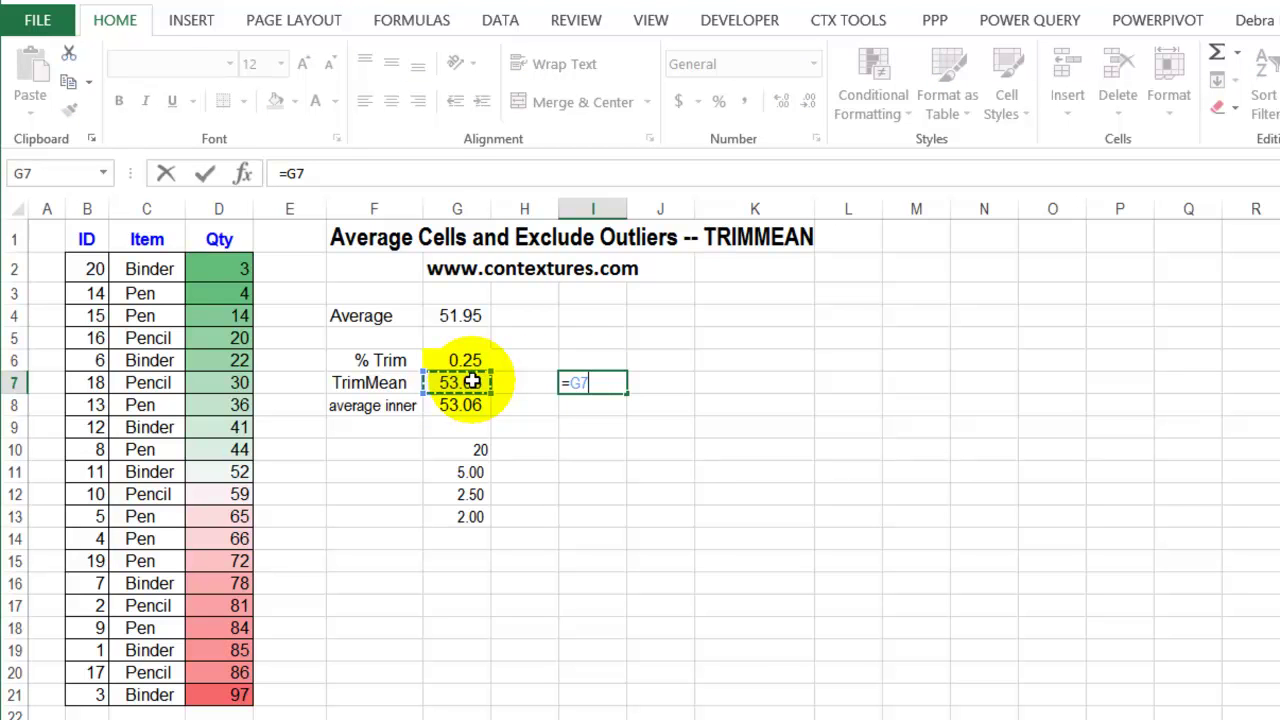
type("=")
left_click(475, 405)
key("Return")
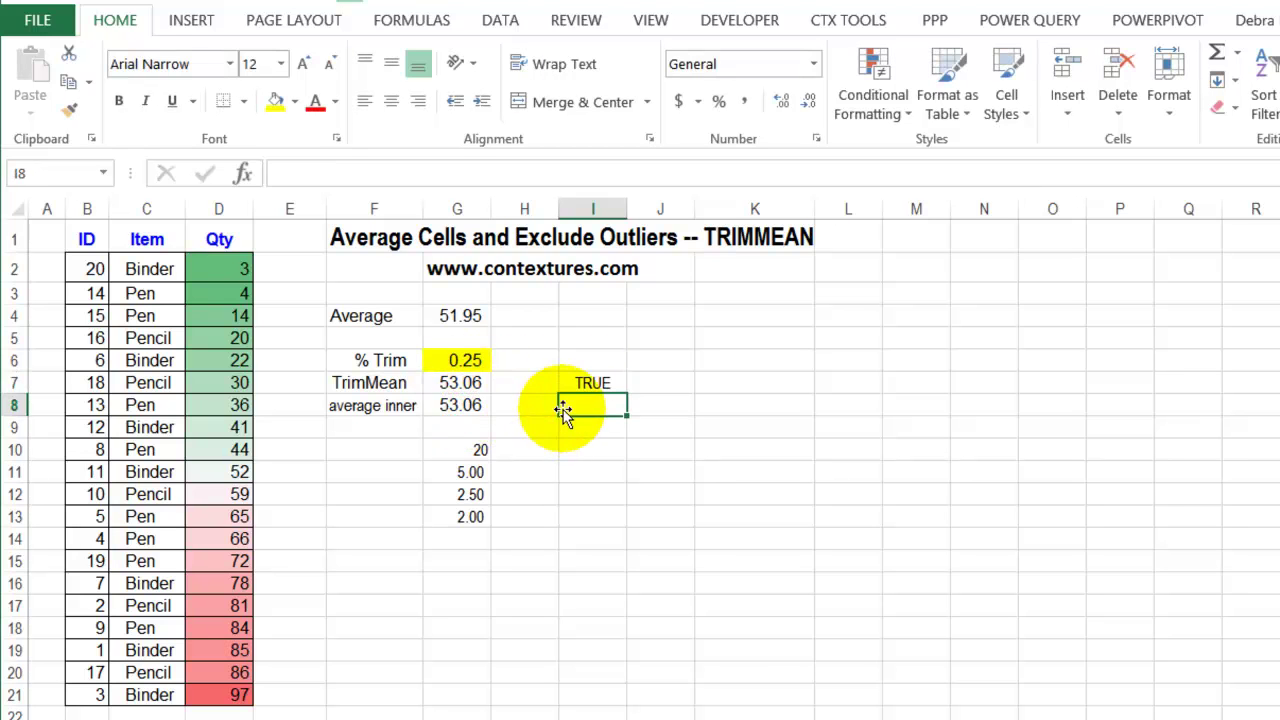
left_click(465, 386)
left_click(465, 403)
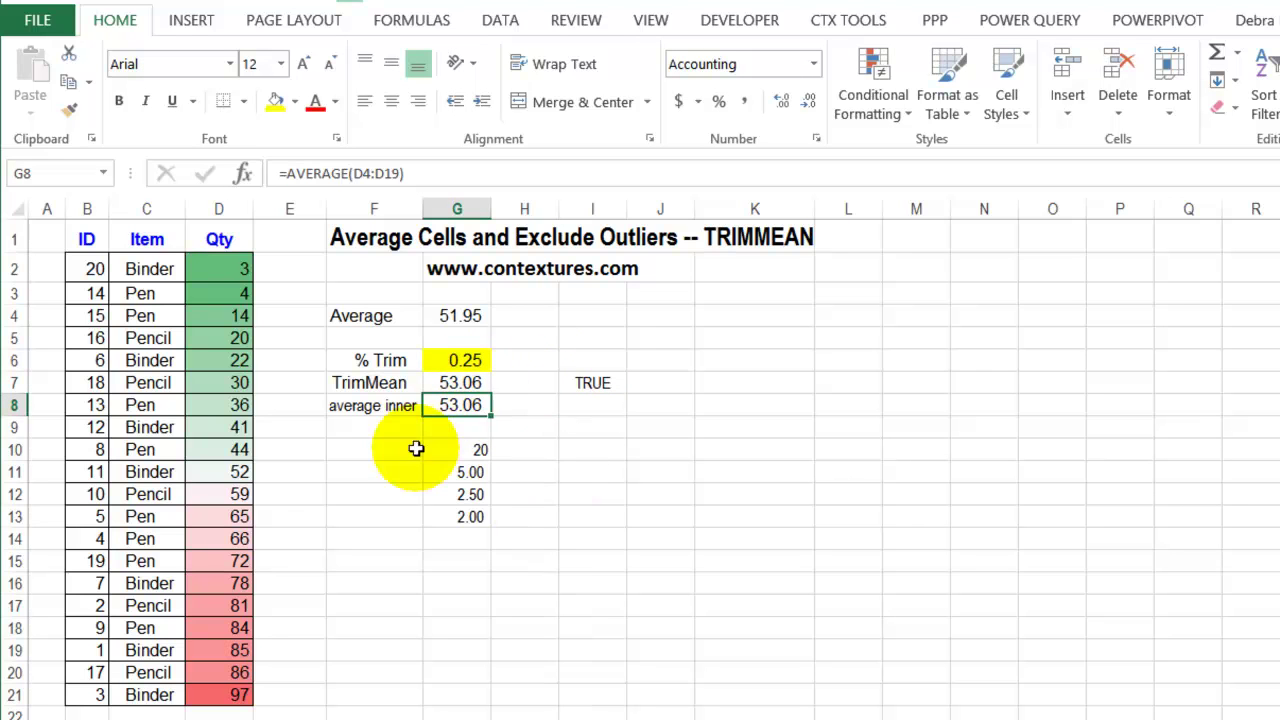